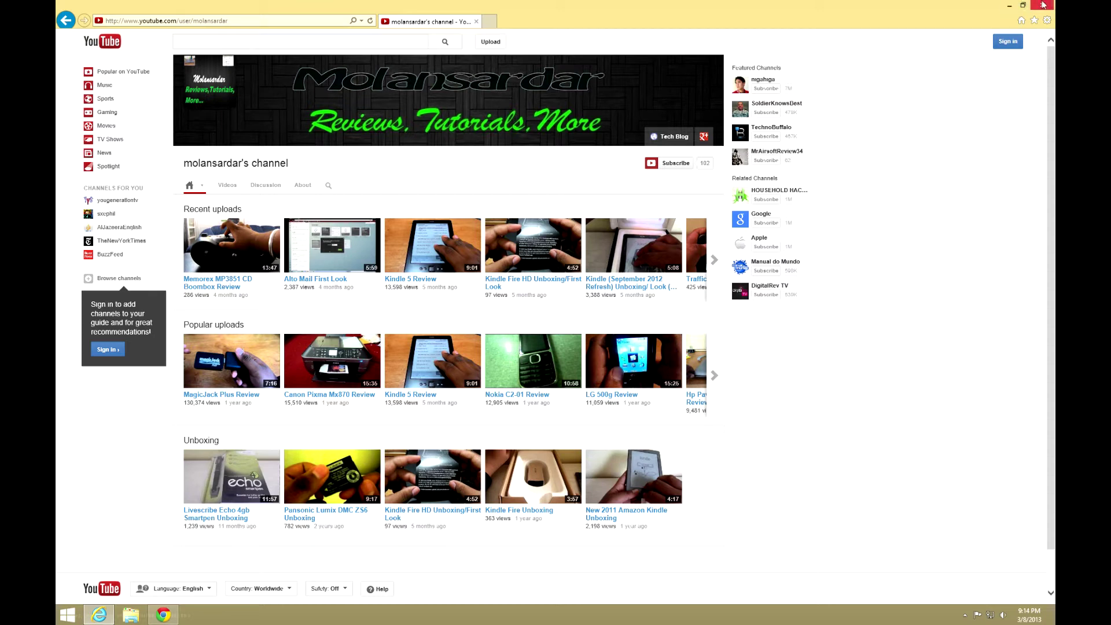
- Move from the signed-out IE window to the signed-in Chrome channel, preview it as public, then exit the preview
click(1009, 6)
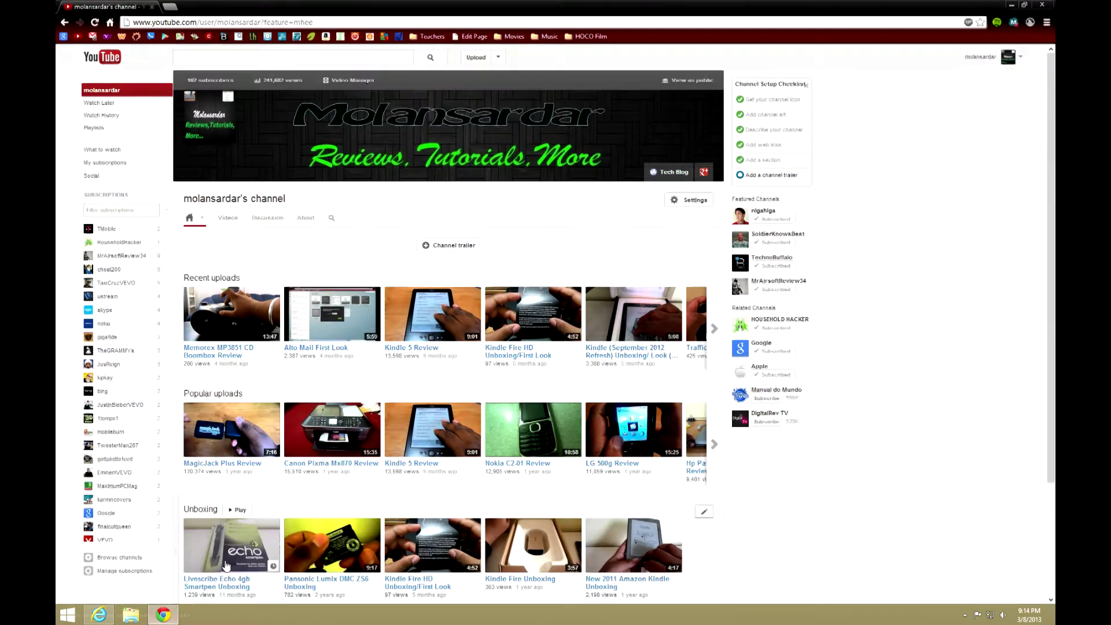
click(163, 614)
scroll(565, 184, down, 5)
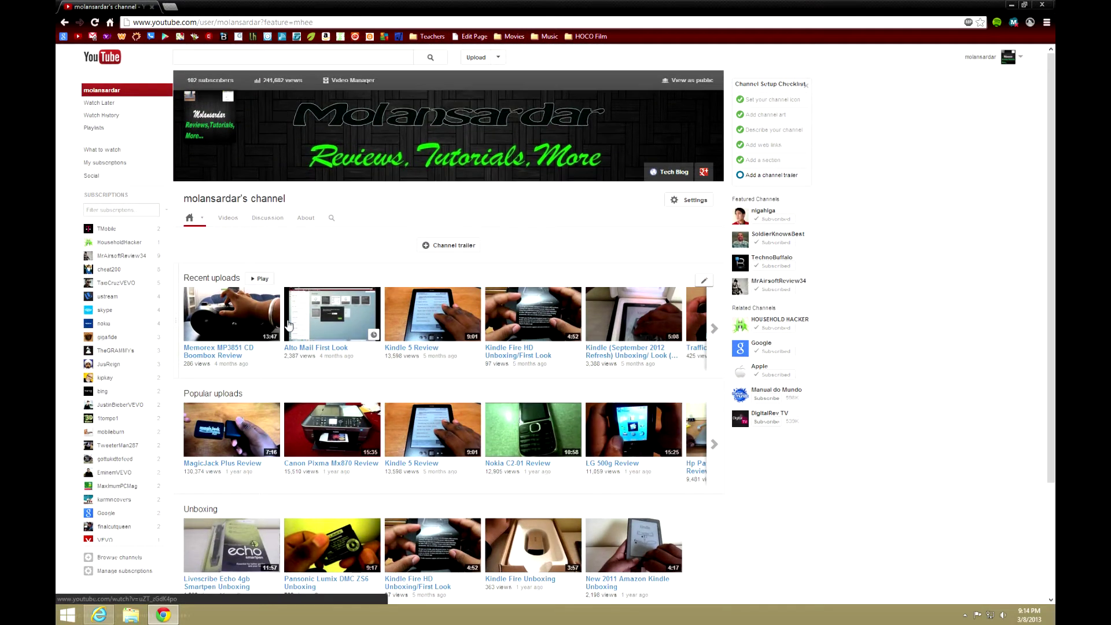
scroll(127, 286, down, 1)
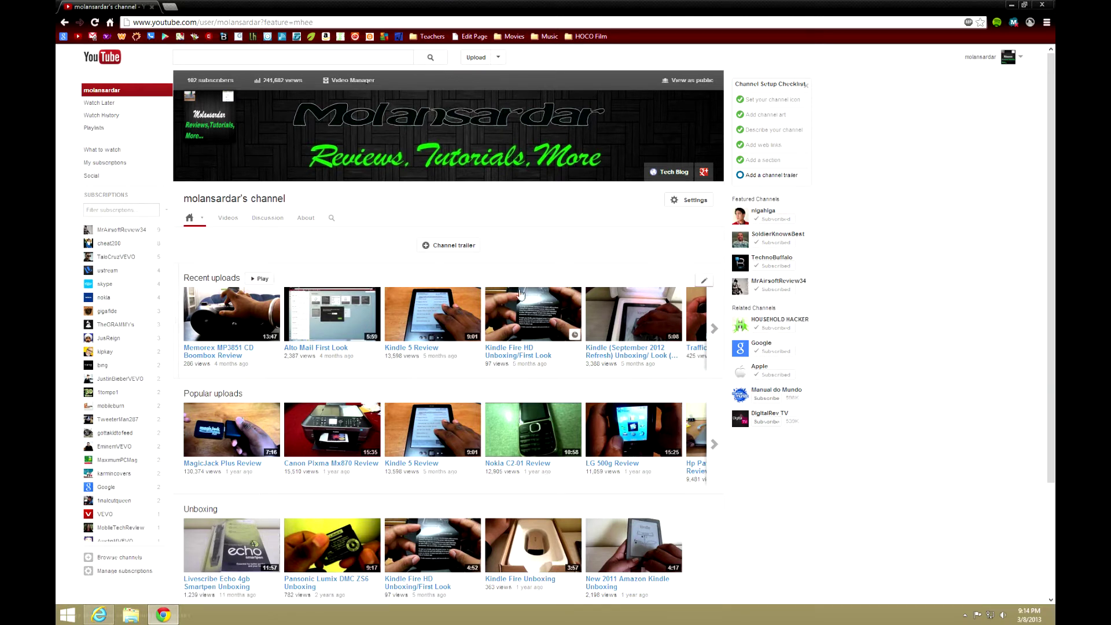
scroll(116, 290, up, 1)
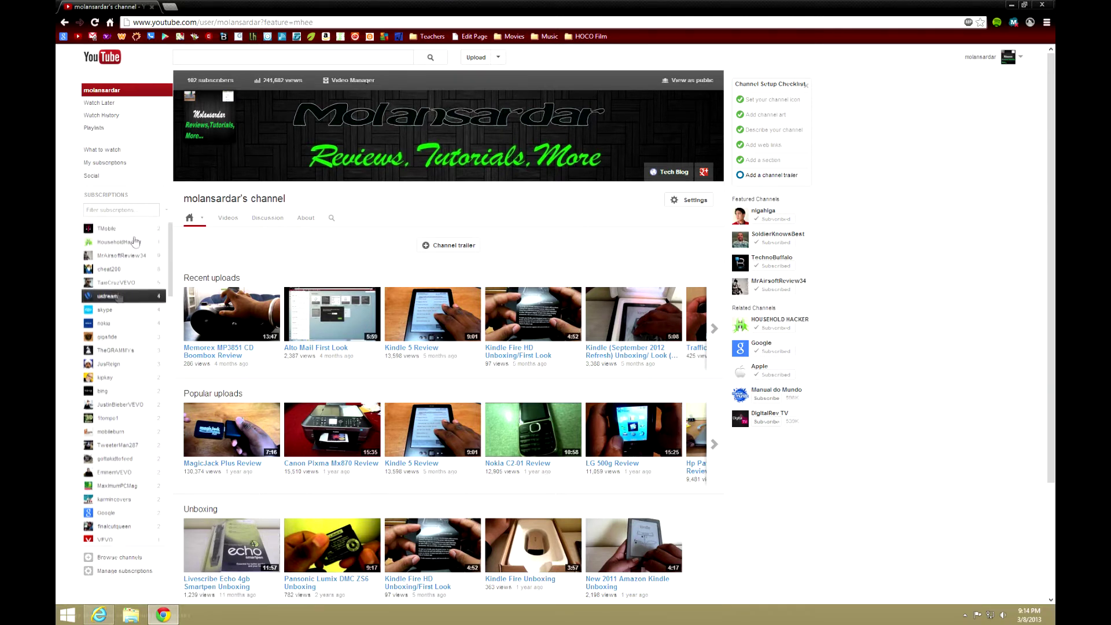
click(692, 82)
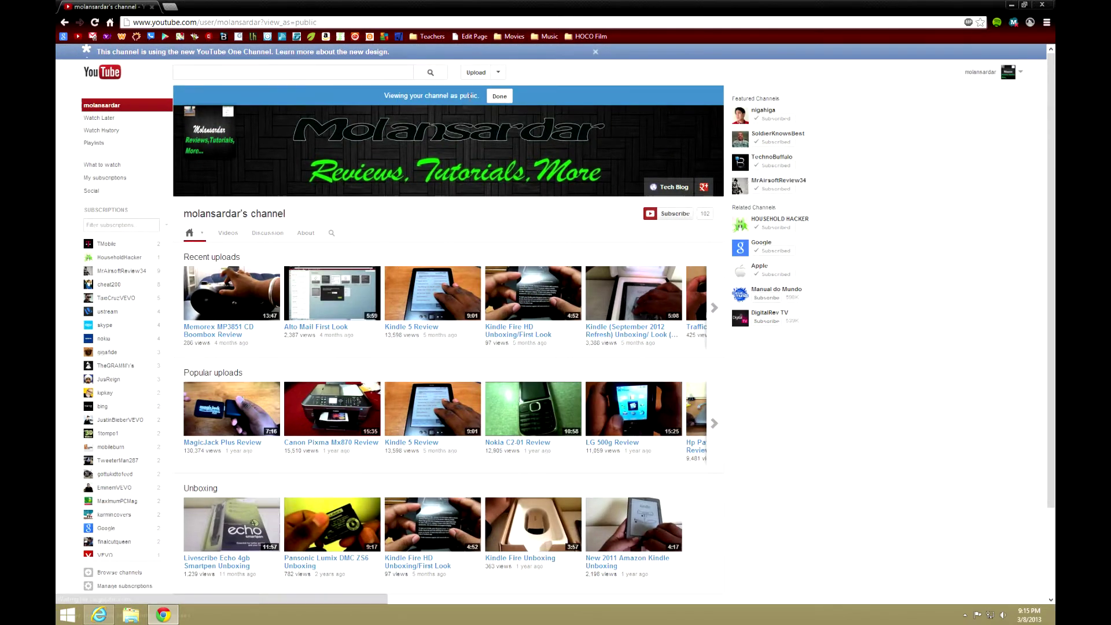
click(500, 96)
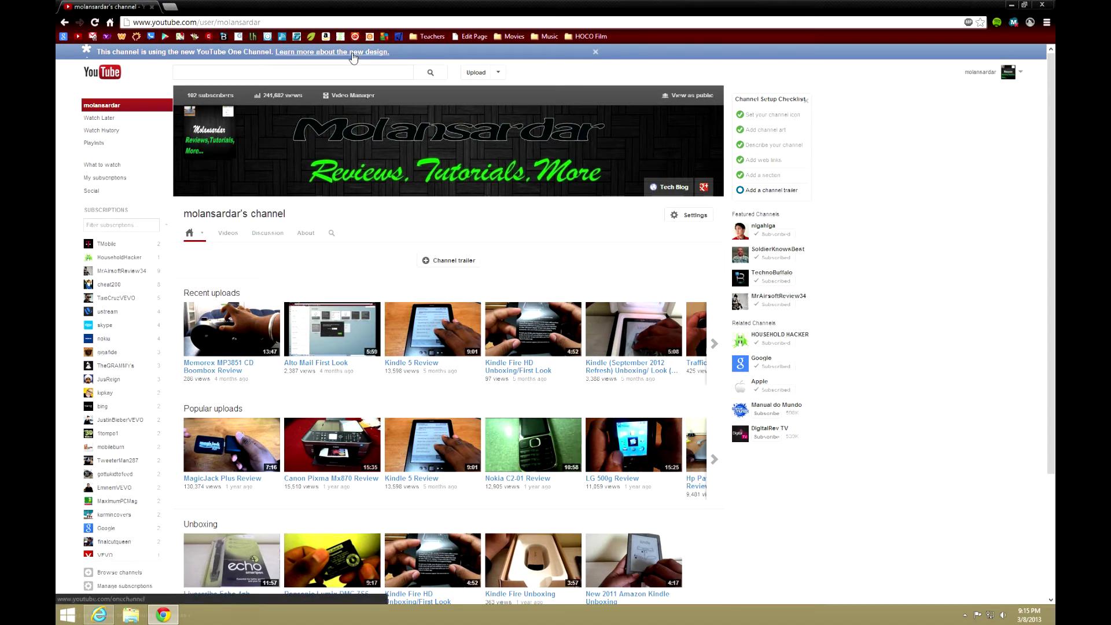
- Read the 'Learn more about the new design' page to its bottom, then go back to the channel tab
click(320, 53)
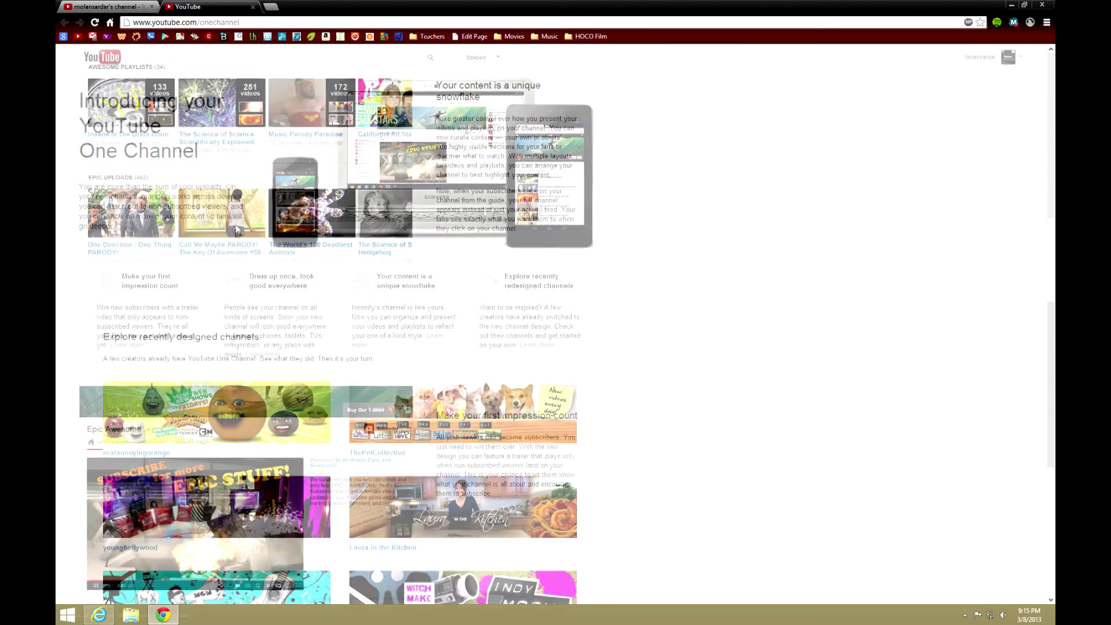
scroll(236, 230, down, 15)
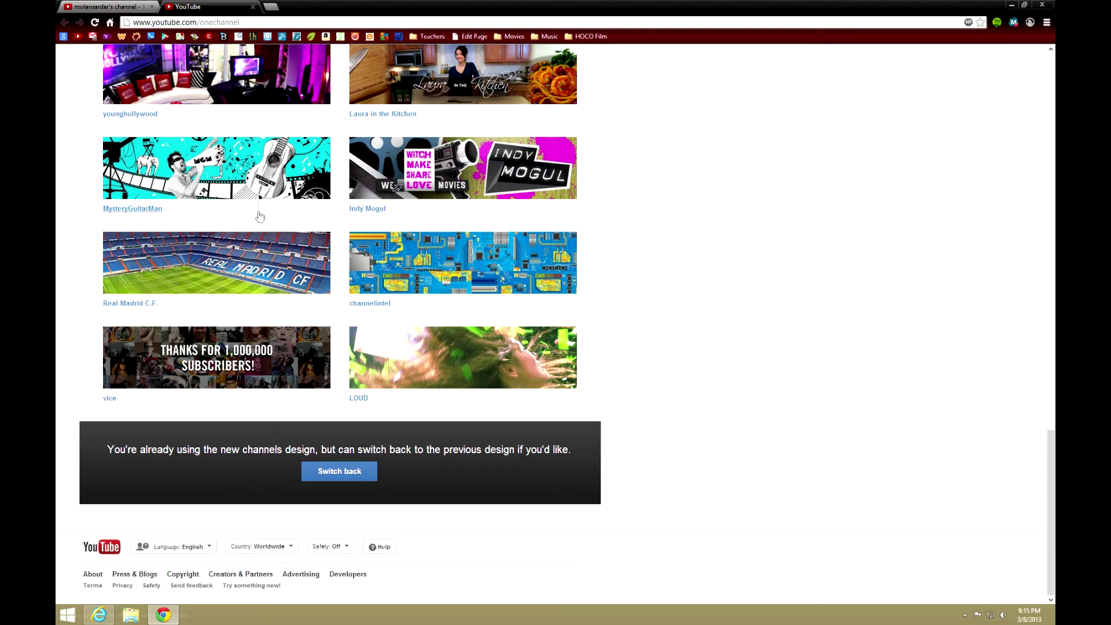
click(107, 6)
scroll(290, 307, down, 1)
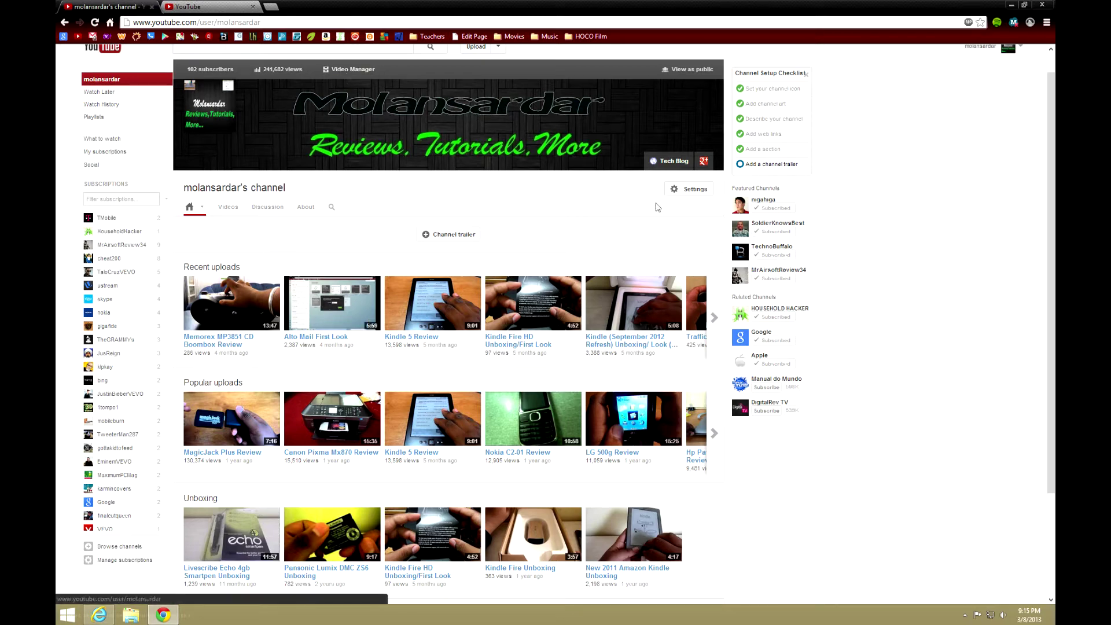
- Switch to the onechannel tab with Ctrl+Tab and scroll to its top
scroll(463, 316, down, 3)
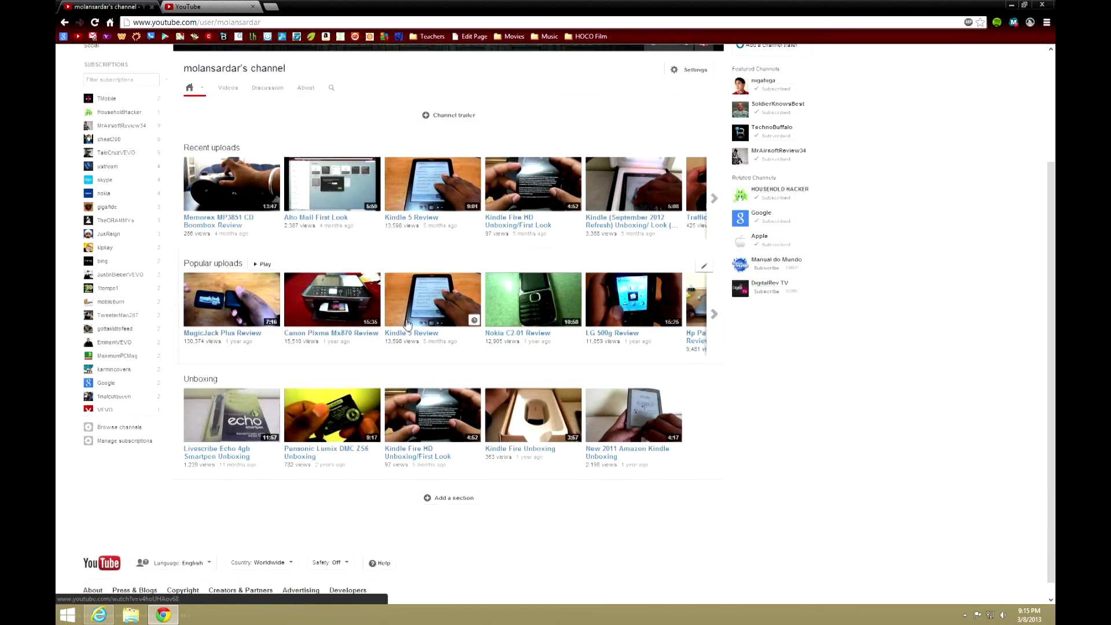
scroll(463, 317, up, 1)
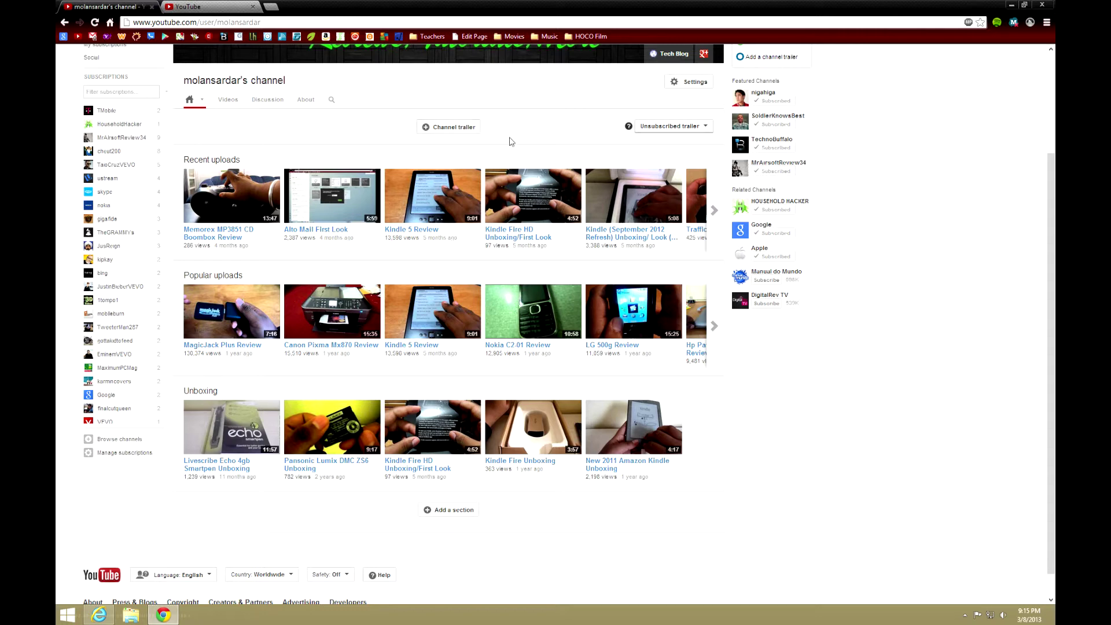
scroll(510, 141, up, 3)
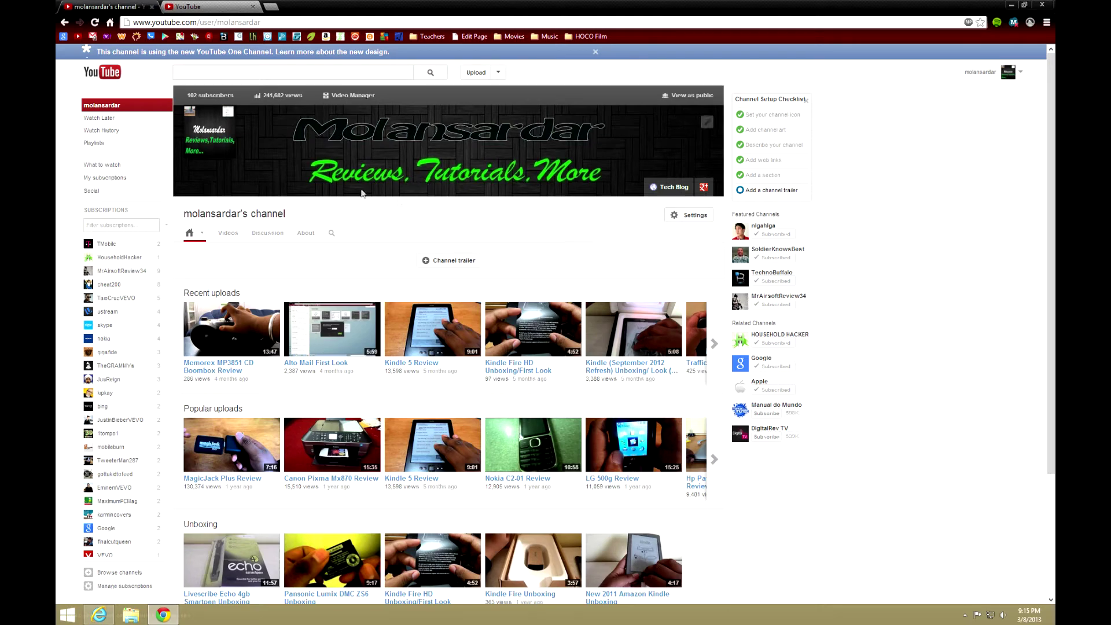
key(ctrl+Tab)
scroll(383, 259, up, 20)
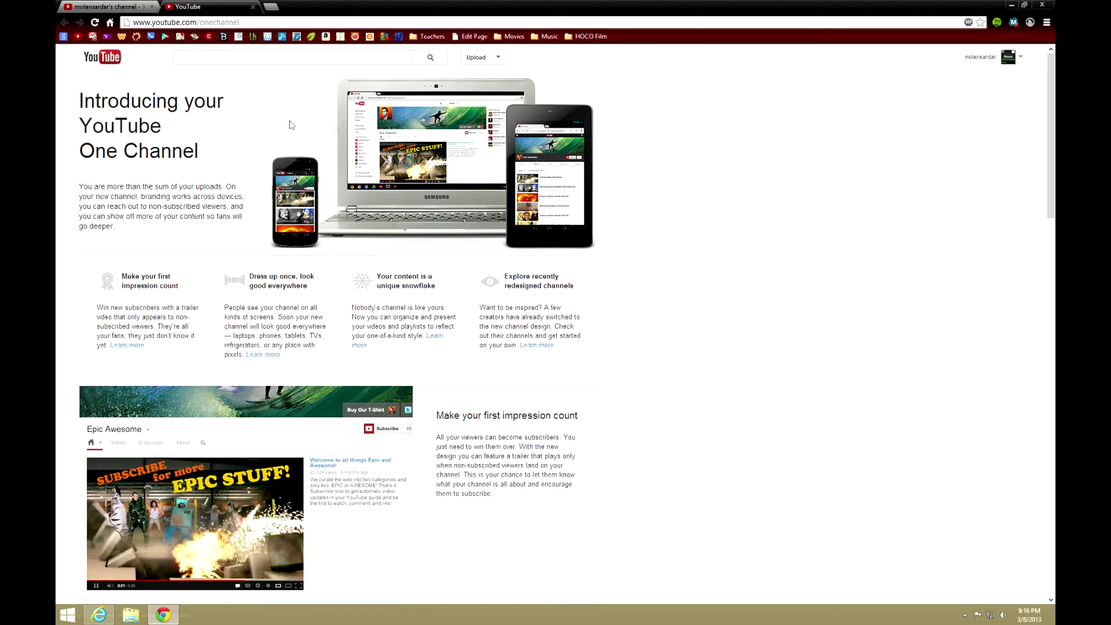
- Scroll through the One Channel features and example channels, then return to the channel's first tab
scroll(314, 298, down, 5)
scroll(314, 298, up, 2)
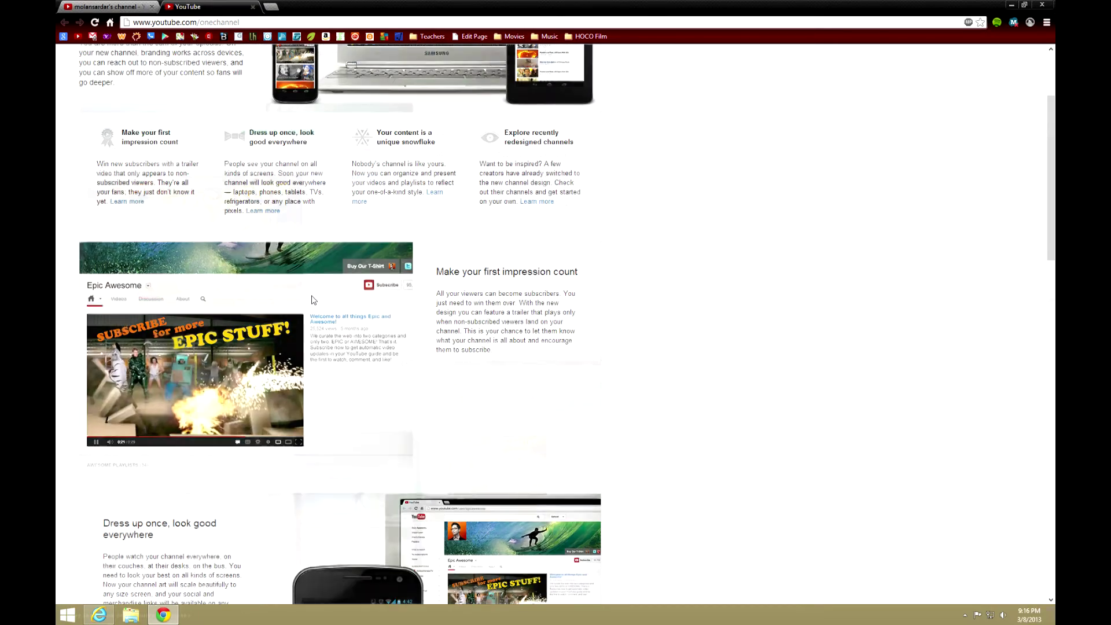
scroll(311, 296, down, 8)
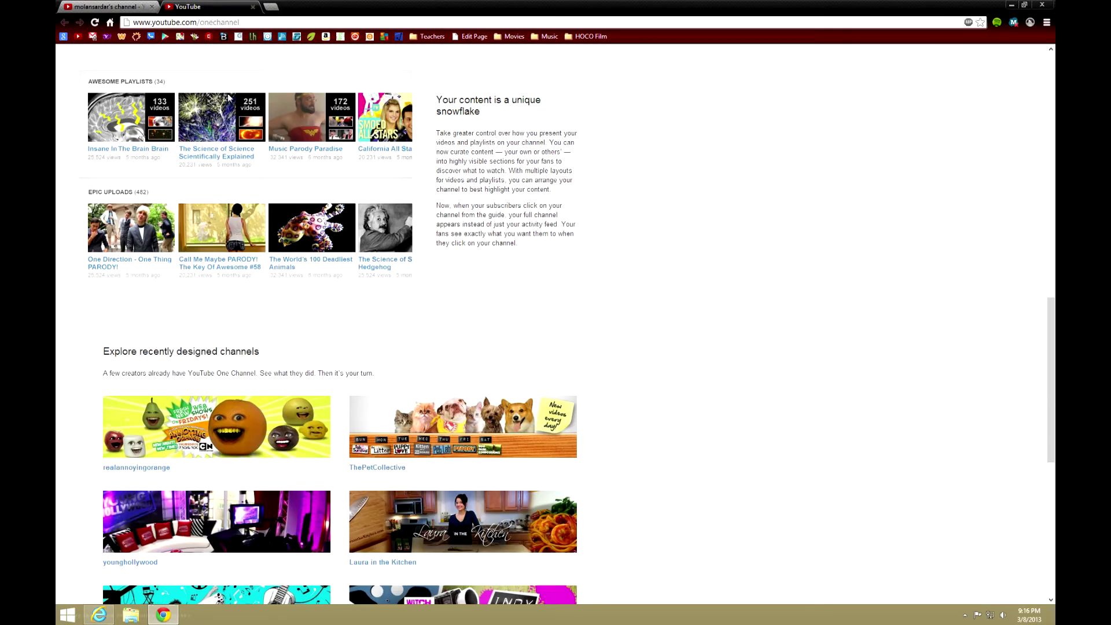
click(102, 7)
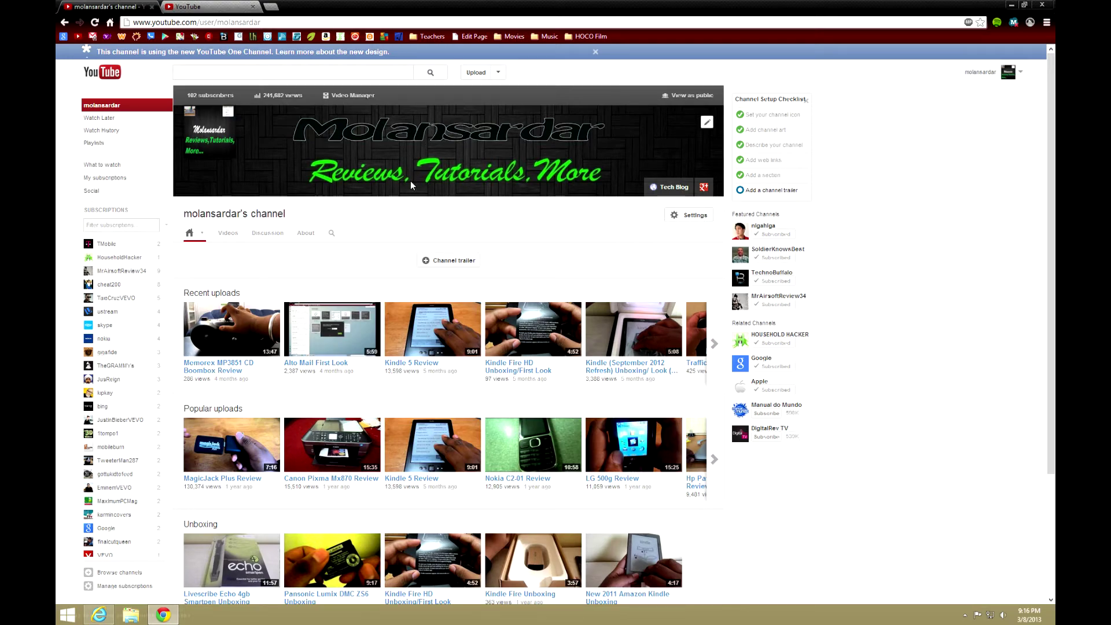
scroll(411, 184, down, 10)
scroll(408, 358, up, 8)
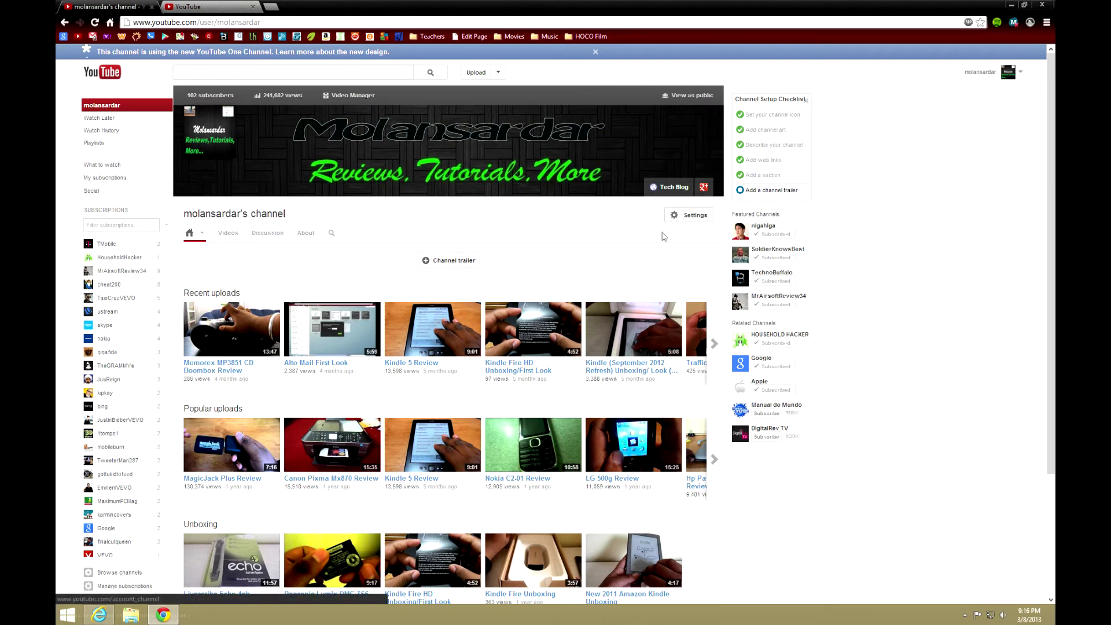
mouse_move(624, 265)
mouse_move(449, 265)
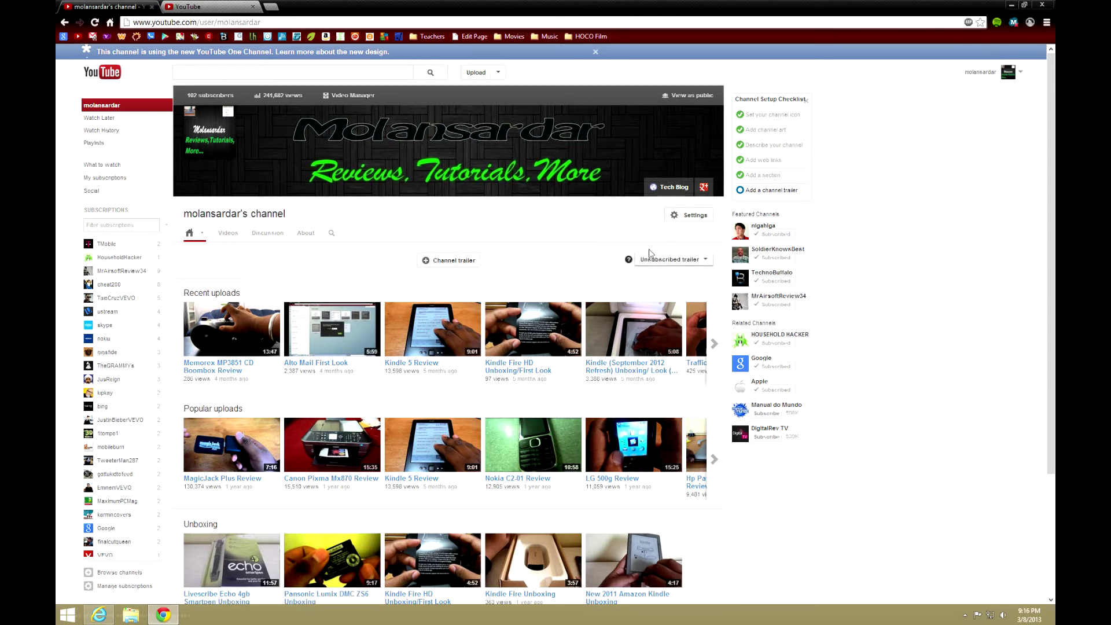
click(671, 259)
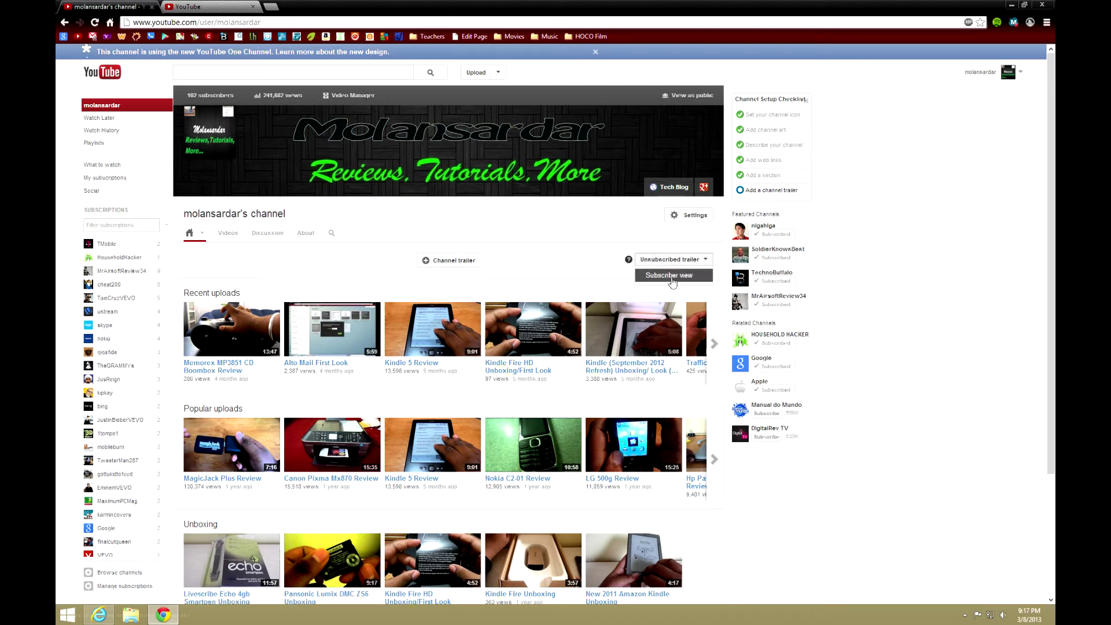
click(672, 277)
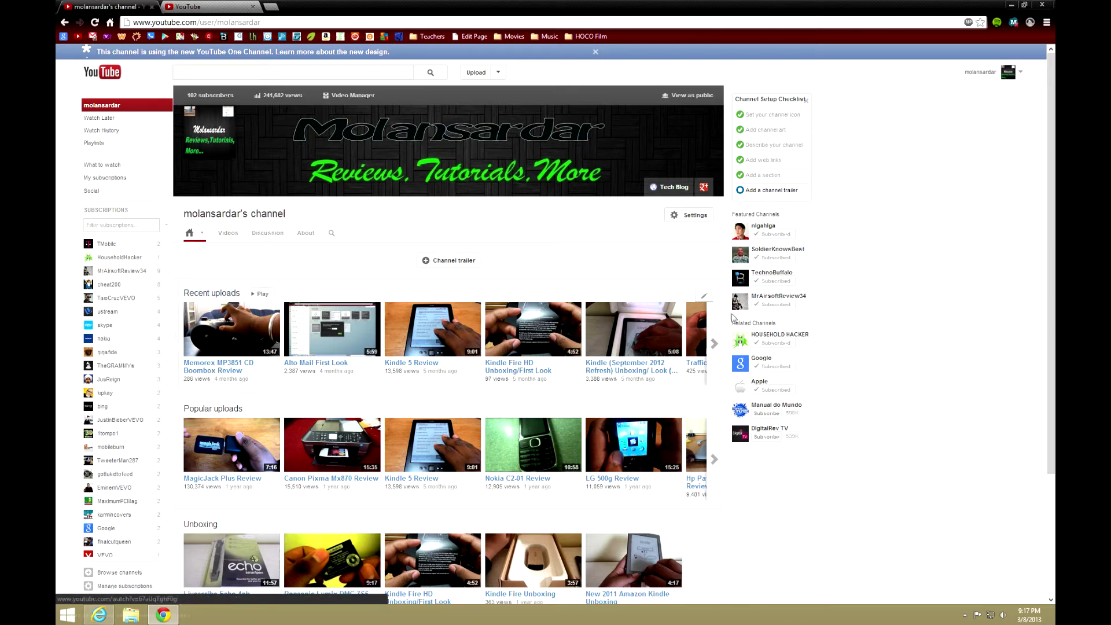
click(704, 295)
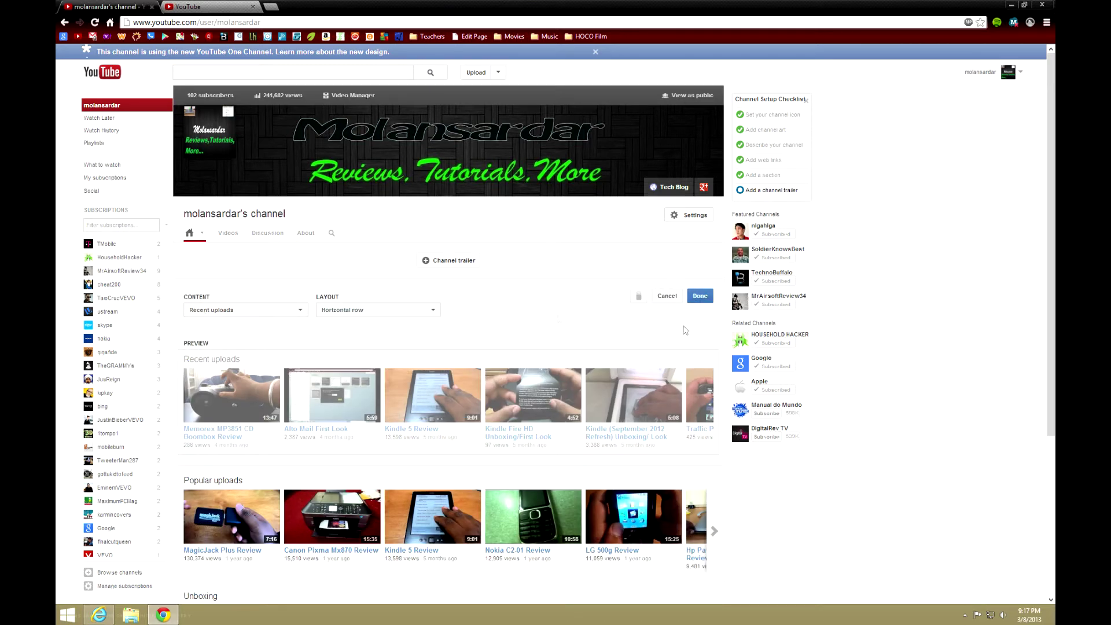
- Cancel the open edits of the Recent uploads and Popular uploads sections
click(667, 296)
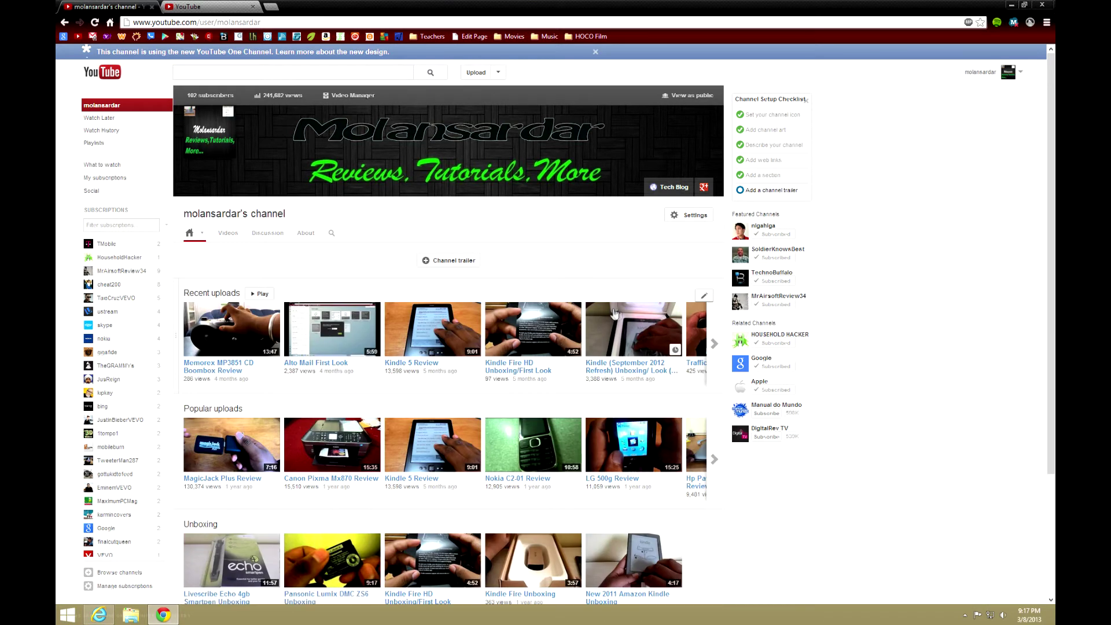
click(704, 412)
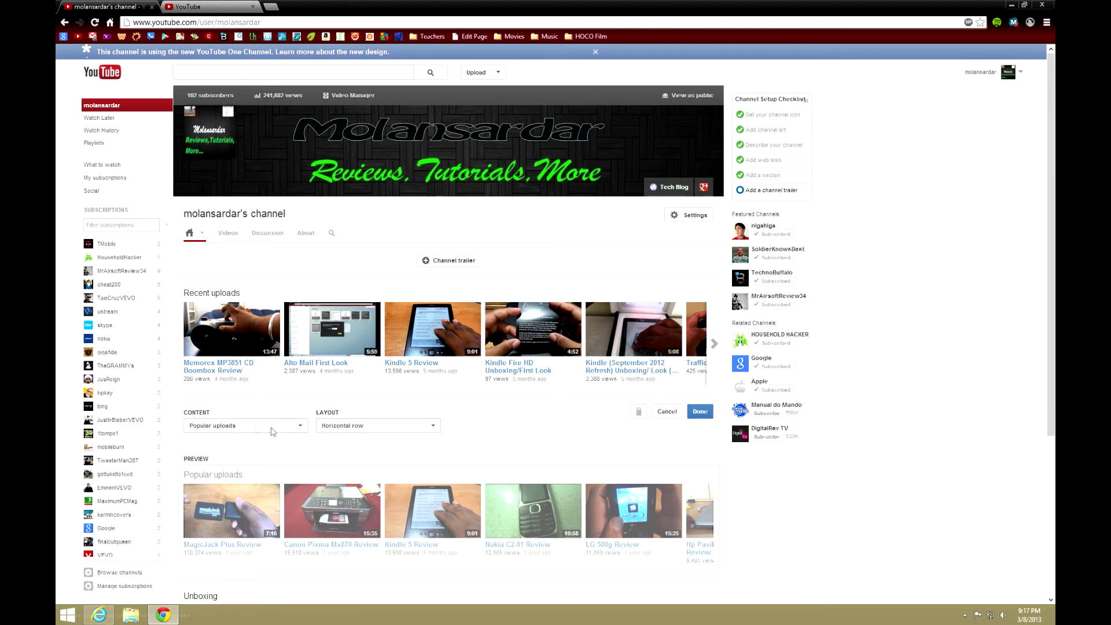
click(670, 415)
scroll(683, 422, down, 3)
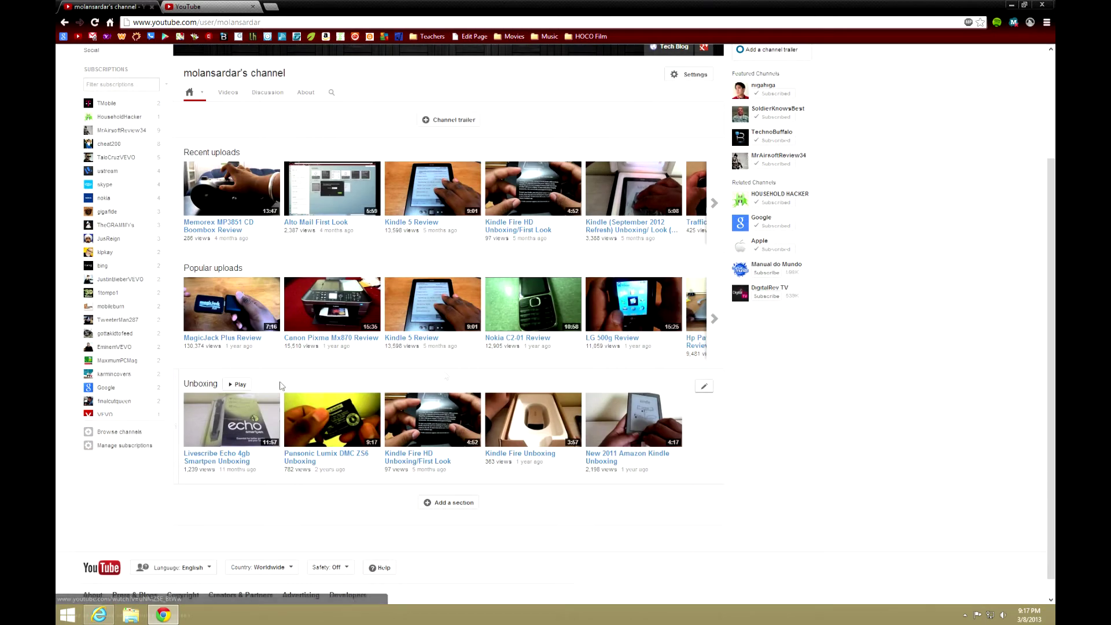
- Keep the section's tag as Unboxing, retitle it 'Unboxings', and save it
click(704, 387)
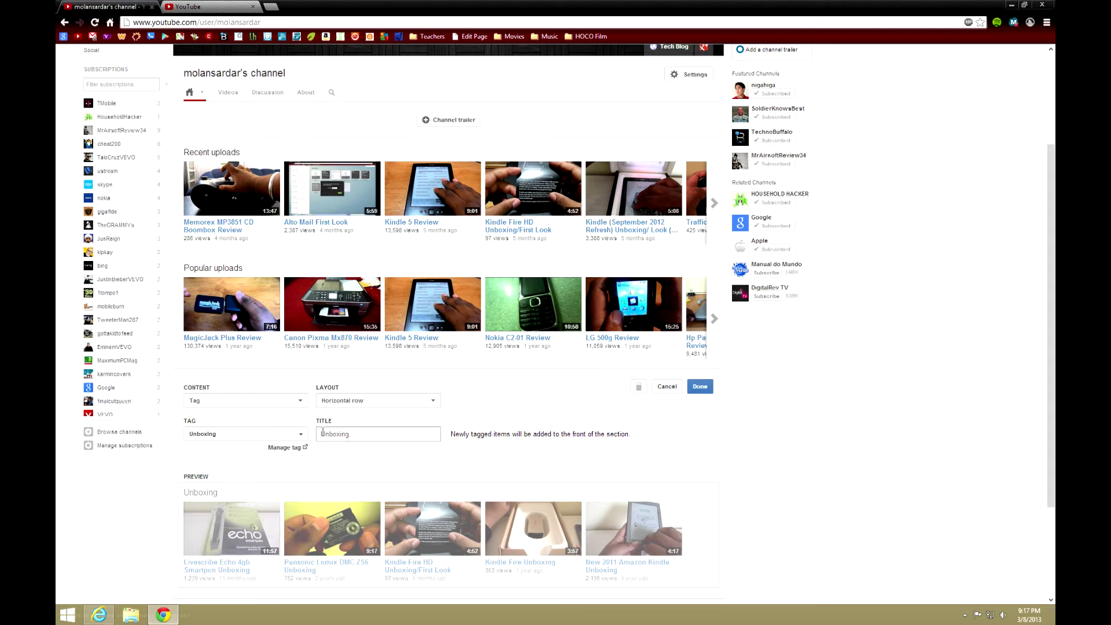
click(263, 439)
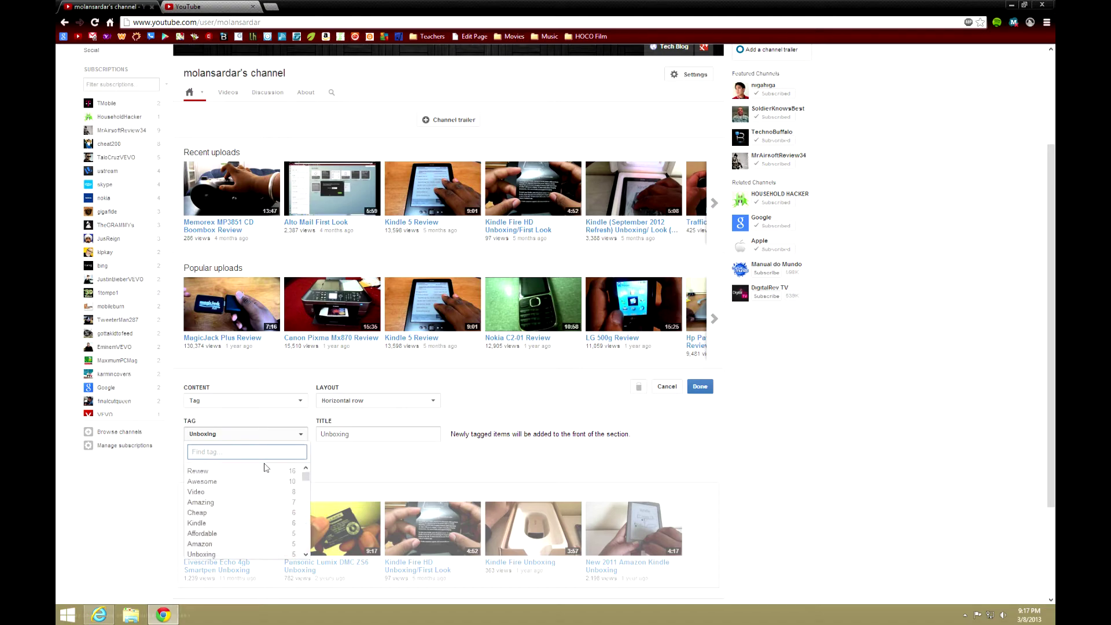
scroll(246, 484, down, 2)
scroll(246, 483, up, 5)
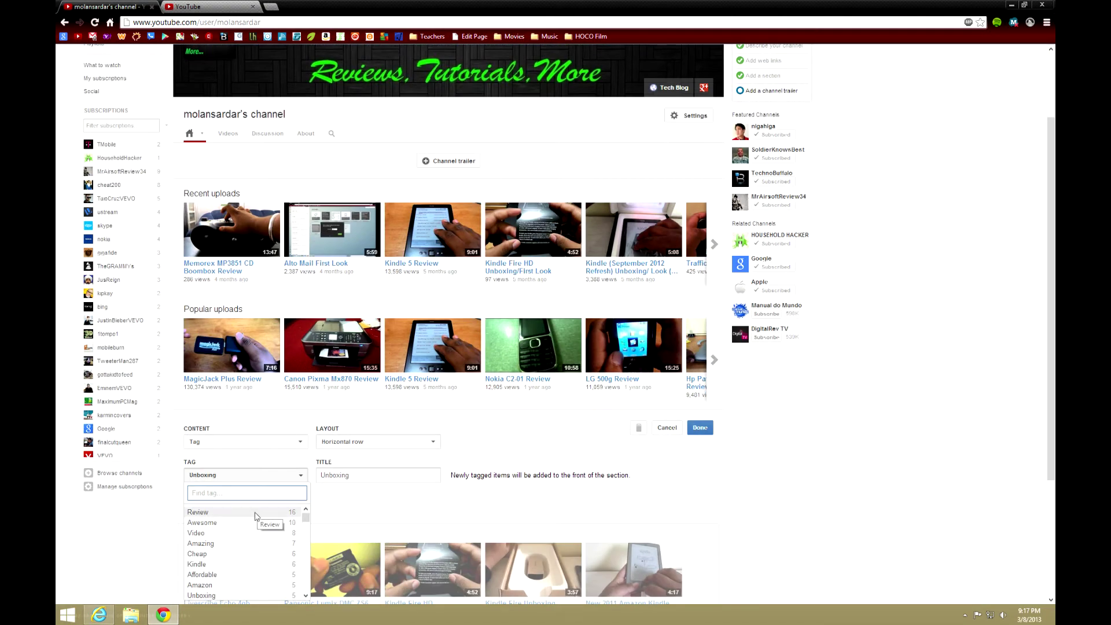
scroll(534, 453, down, 2)
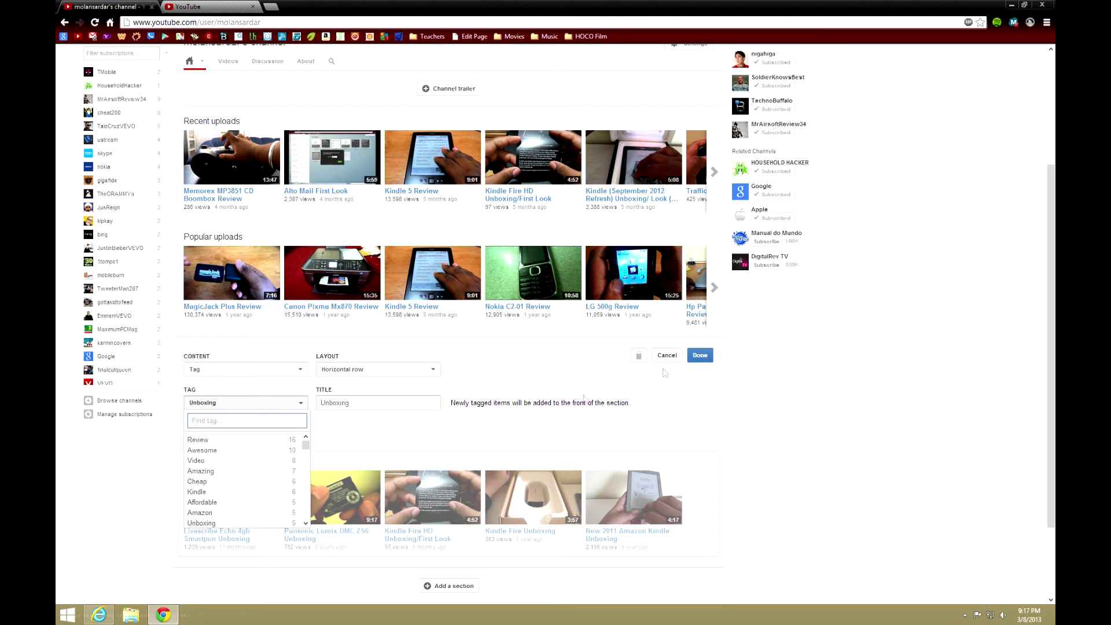
click(428, 414)
click(381, 398)
text(s)
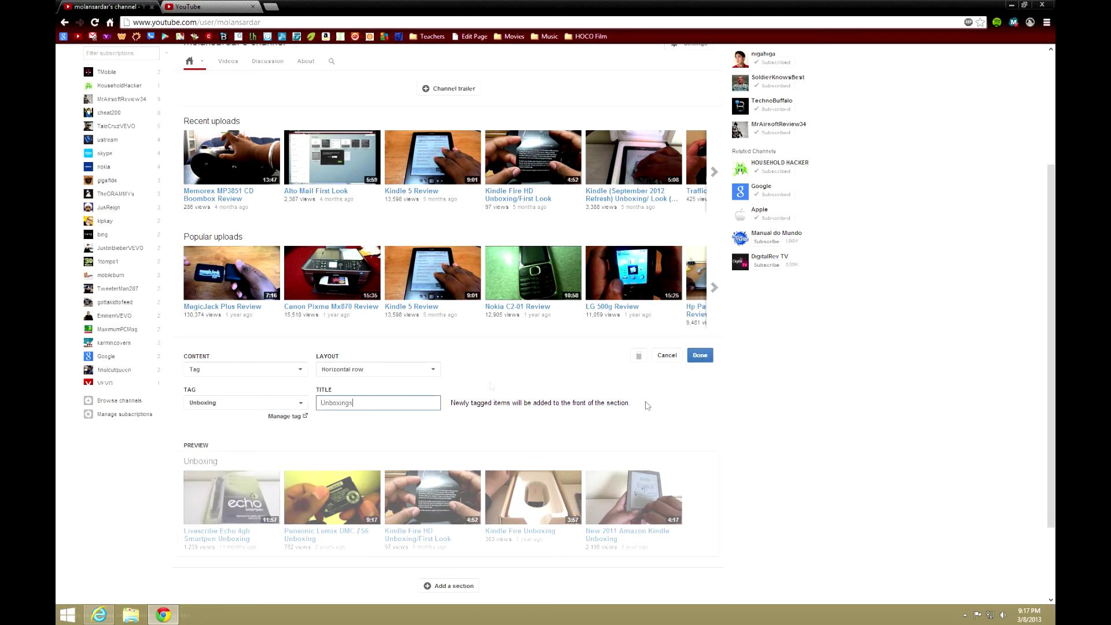
click(700, 355)
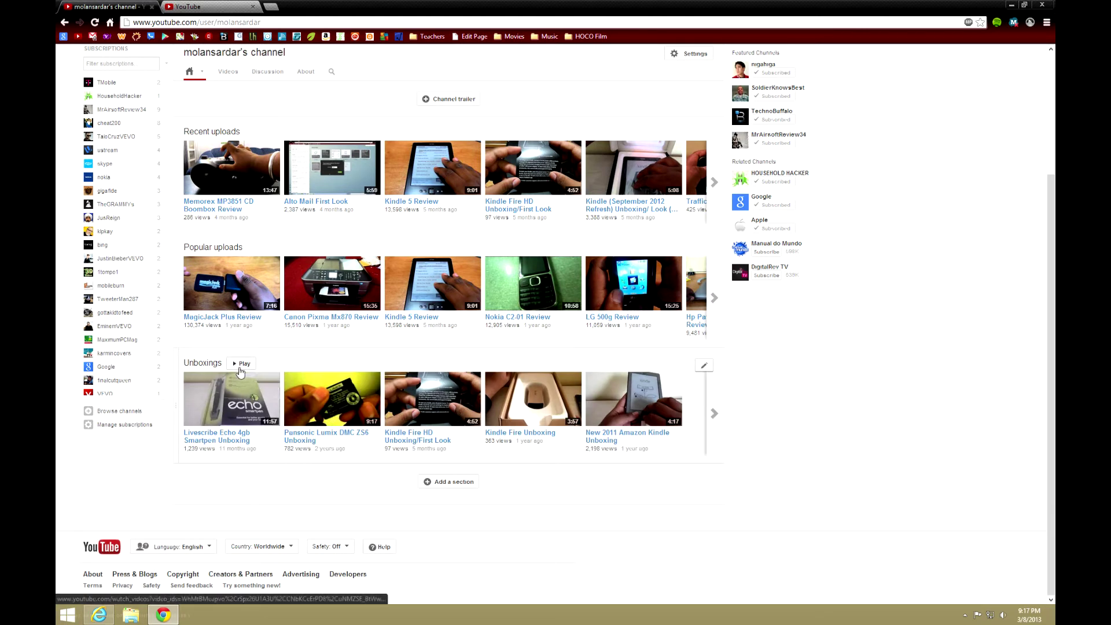
scroll(390, 477, up, 3)
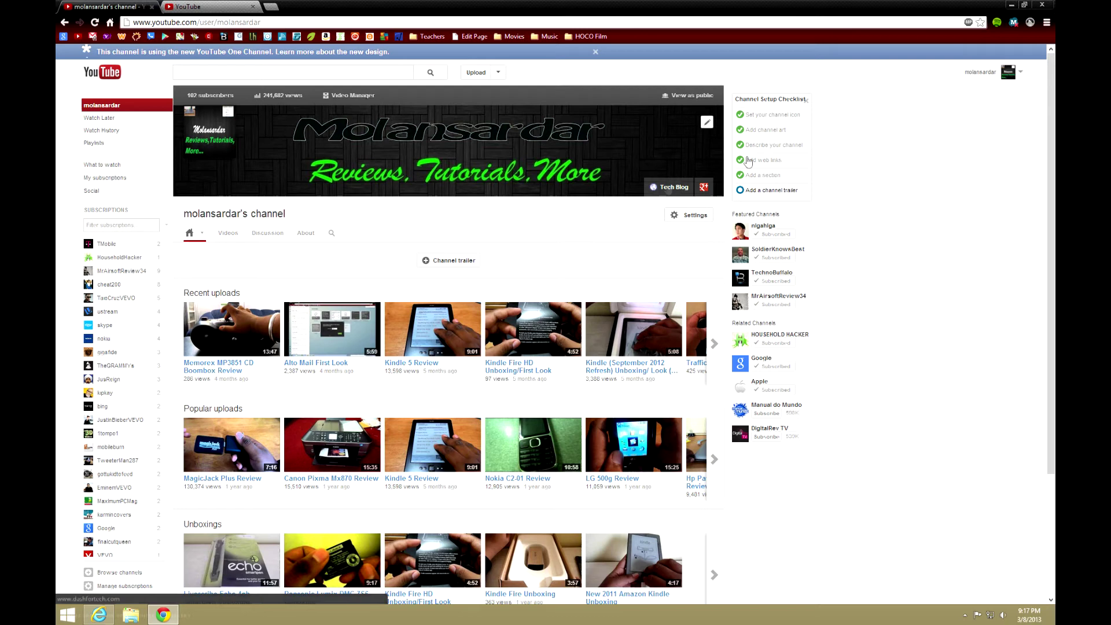
click(708, 124)
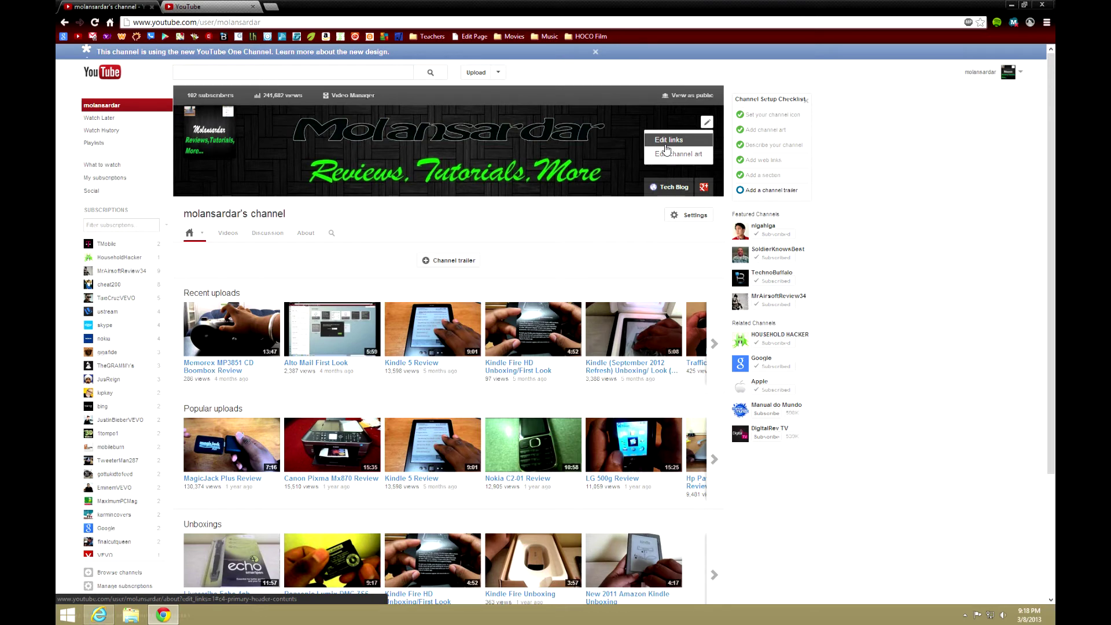
- Reopen the banner's pencil menu and choose Edit links
click(636, 157)
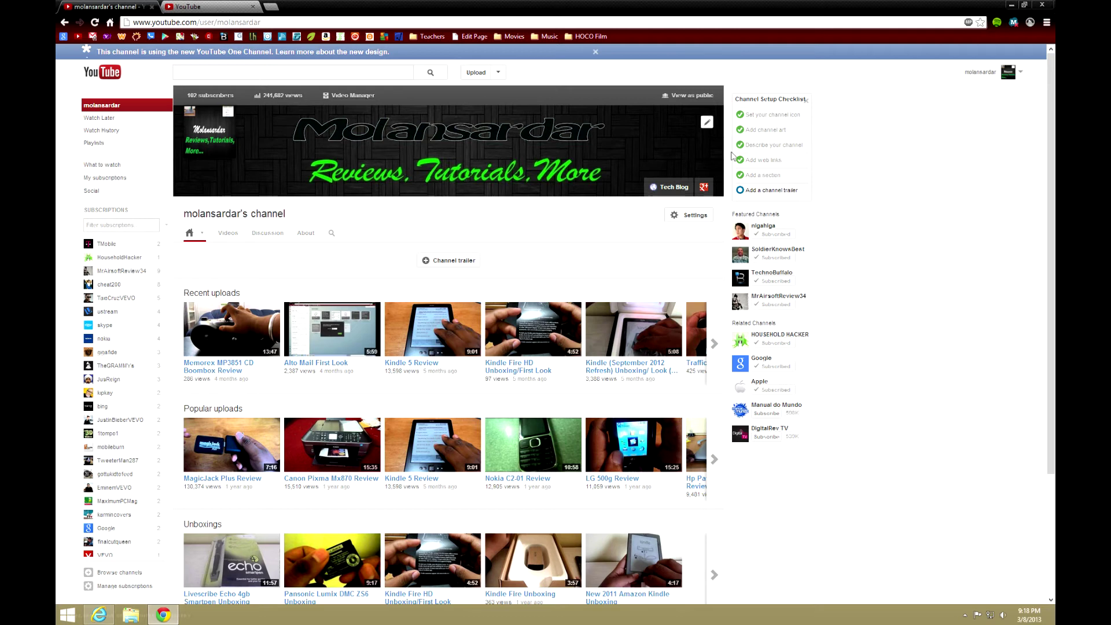
click(707, 123)
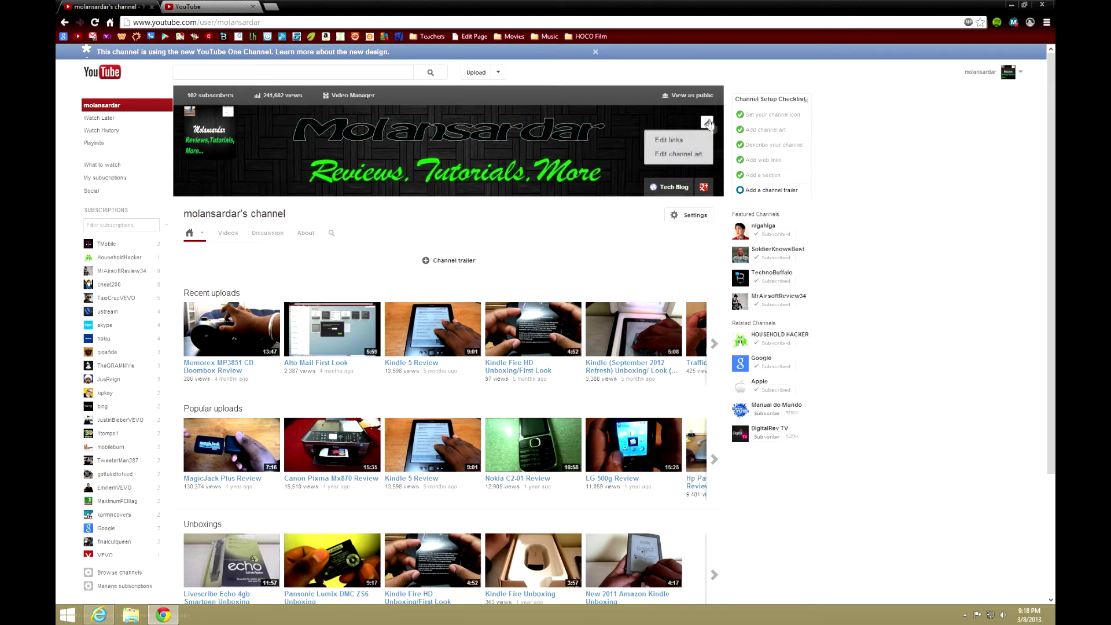
click(682, 142)
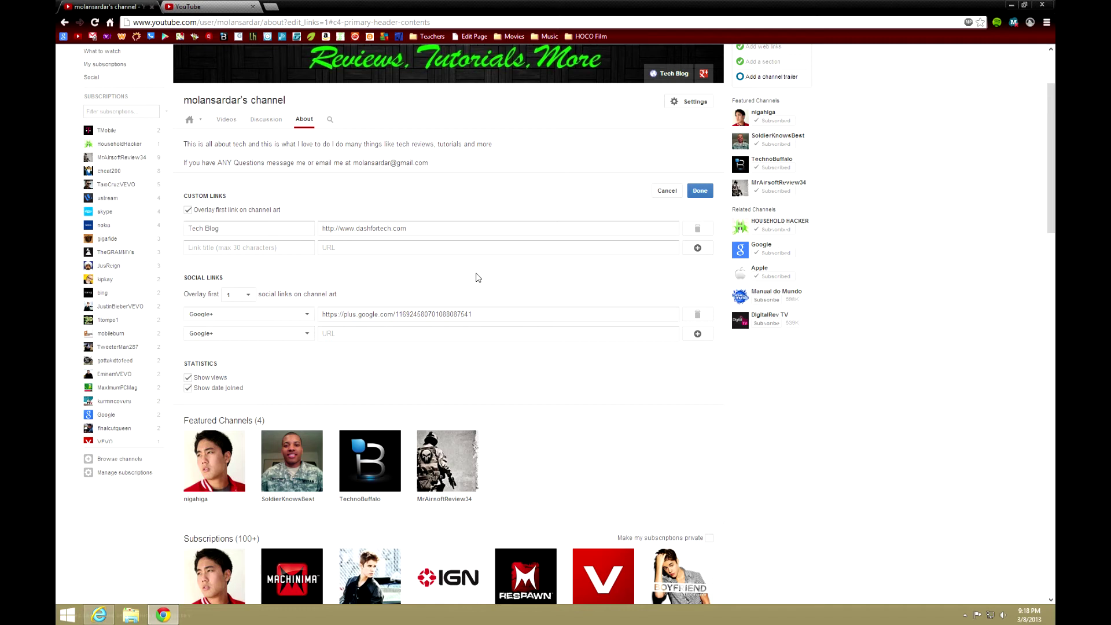
- Inspect the Tech Blog custom link address and the social network choices for a second link
click(515, 244)
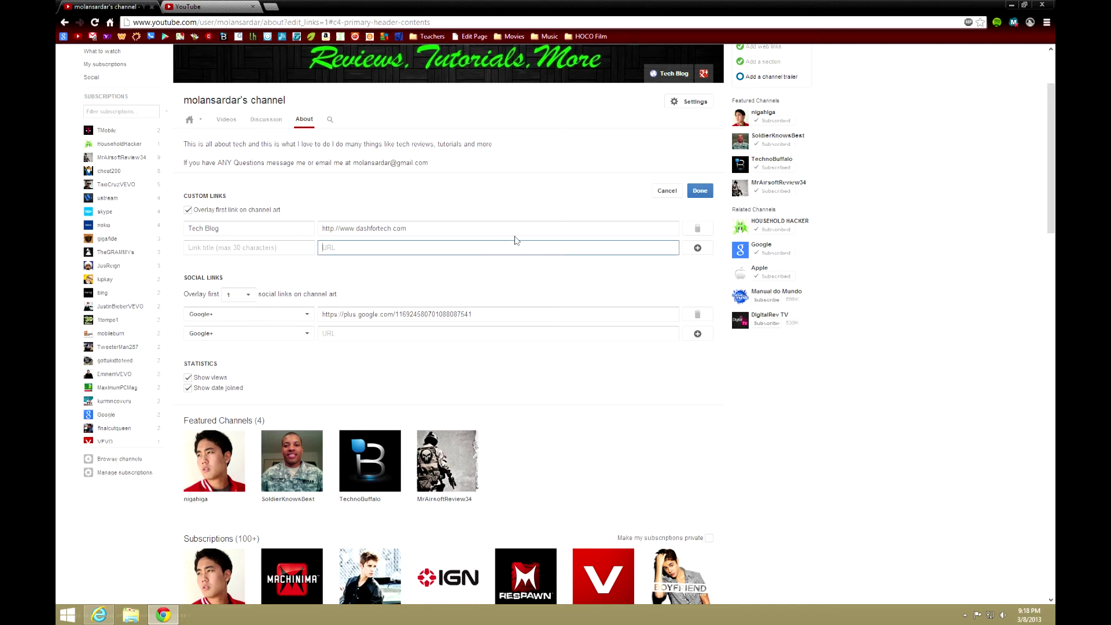
drag(408, 229, 328, 232)
click(332, 231)
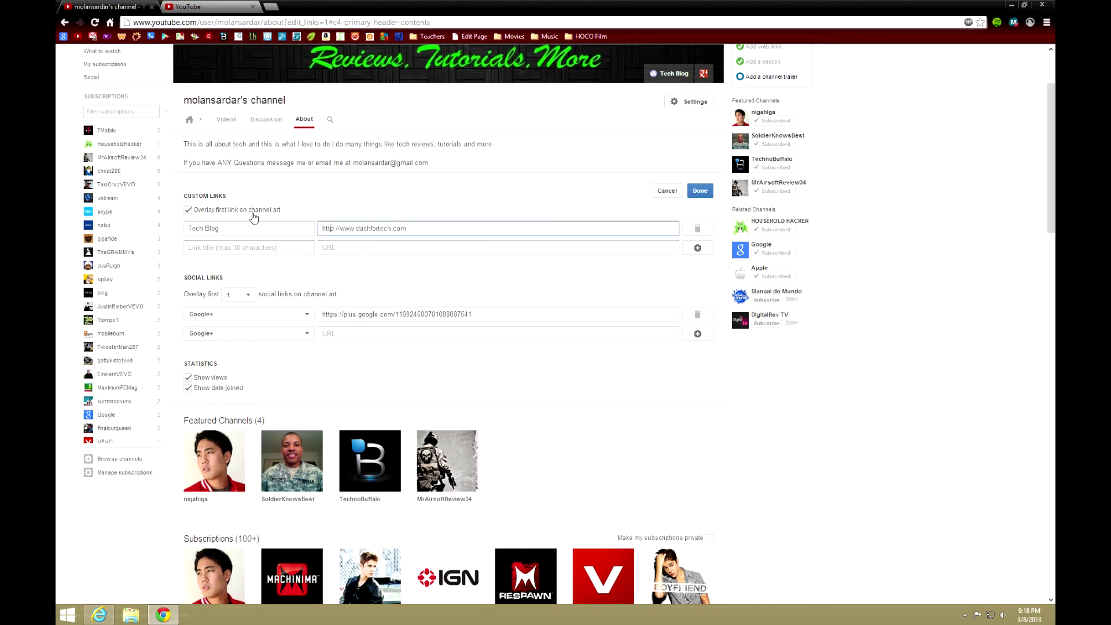
scroll(433, 197, up, 2)
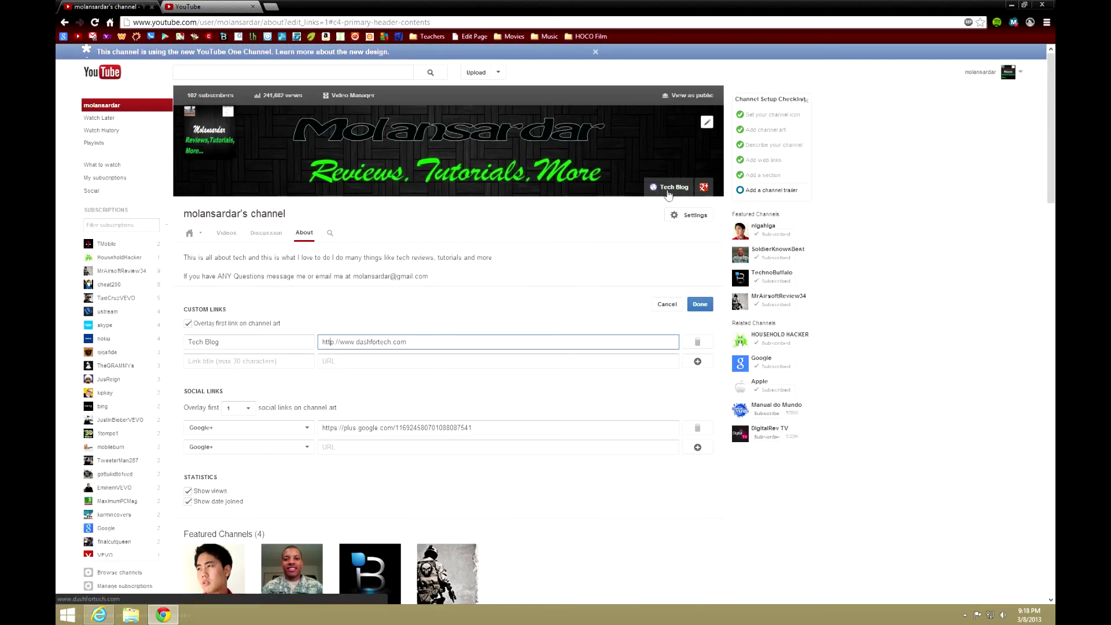
scroll(671, 200, down, 1)
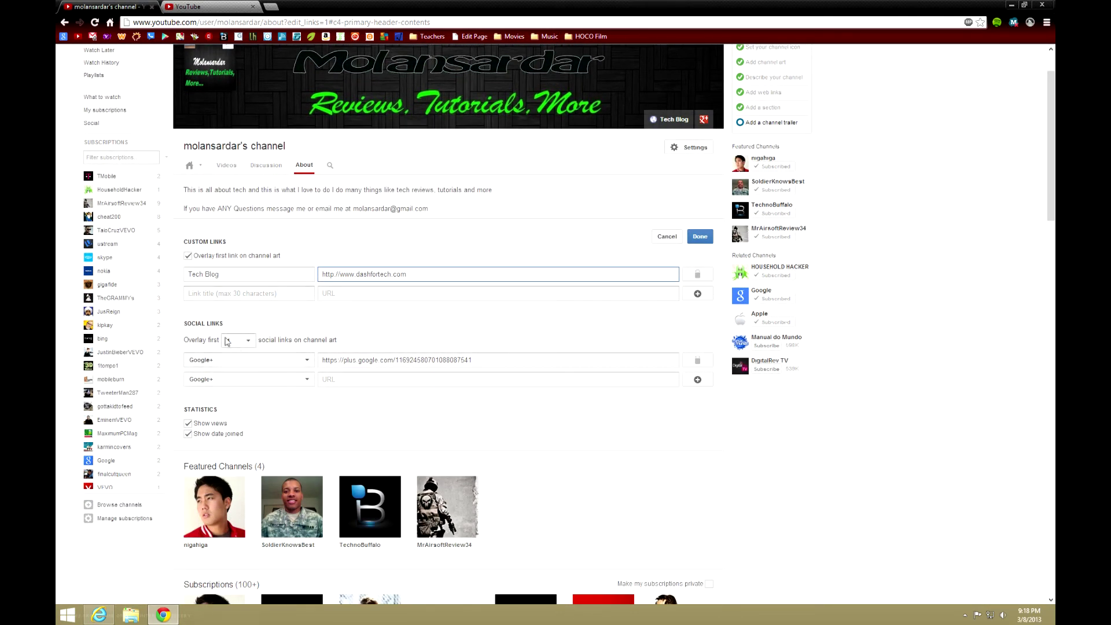
click(258, 381)
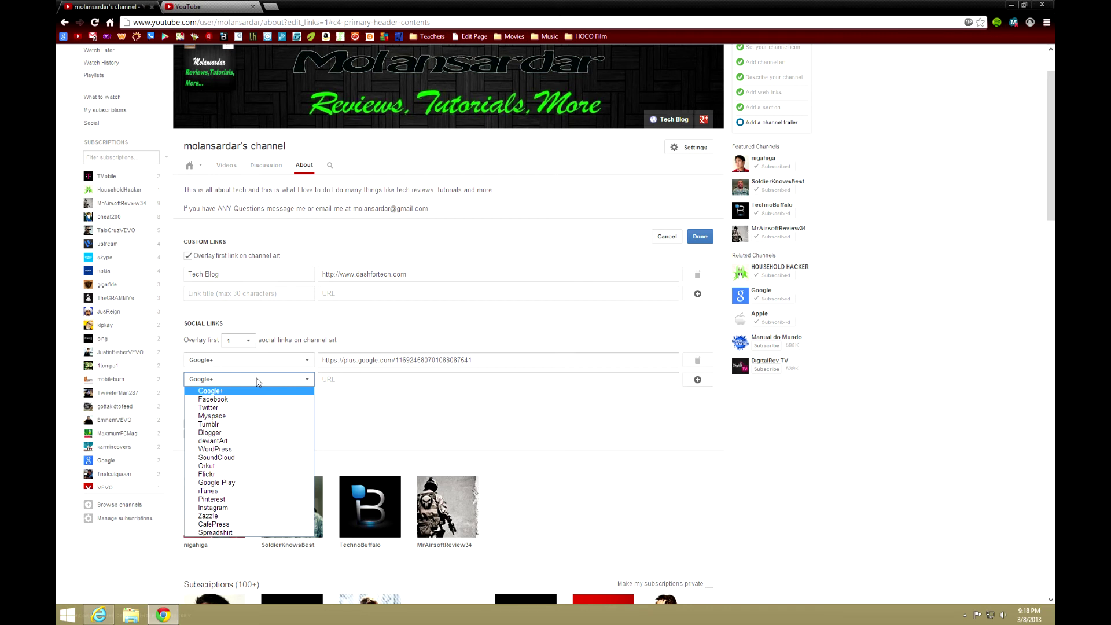
click(455, 434)
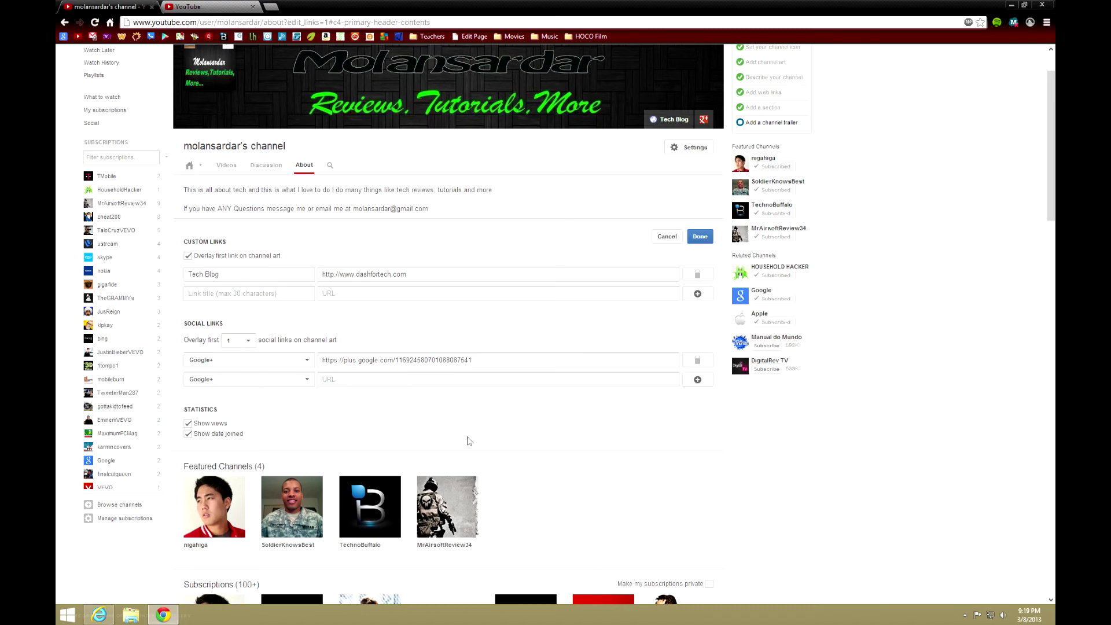
scroll(468, 443, down, 3)
scroll(466, 428, up, 3)
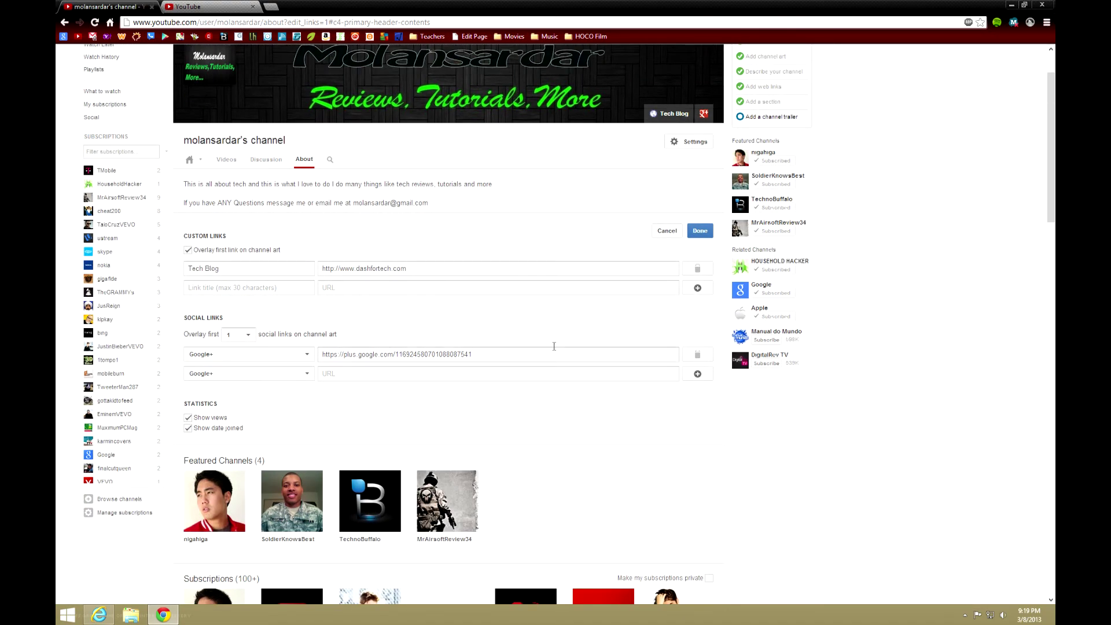
scroll(637, 319, up, 2)
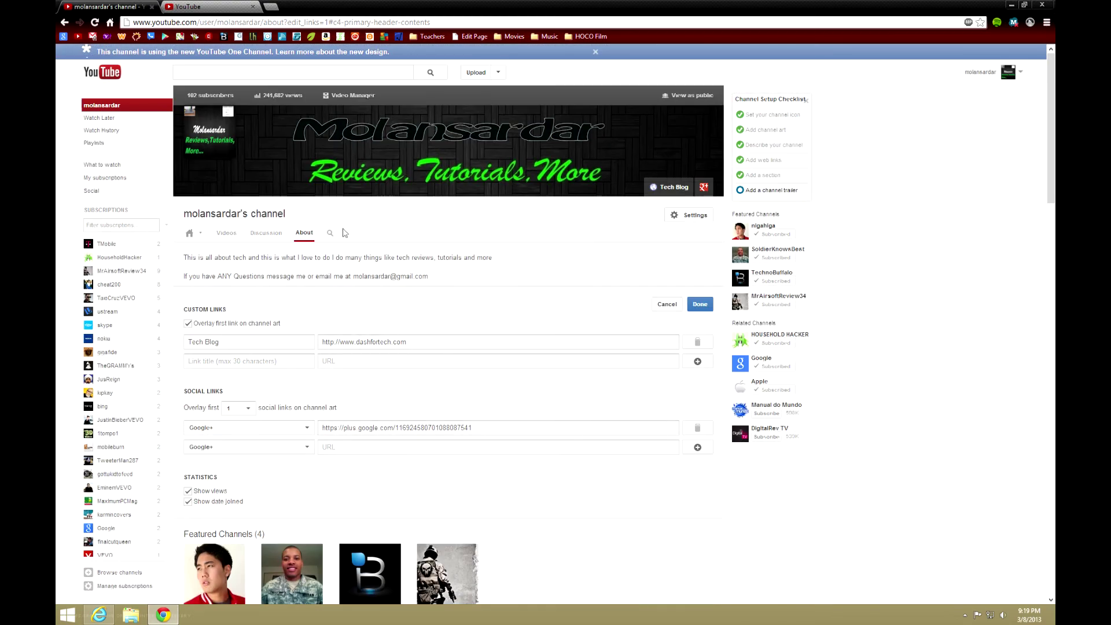
scroll(674, 343, down, 2)
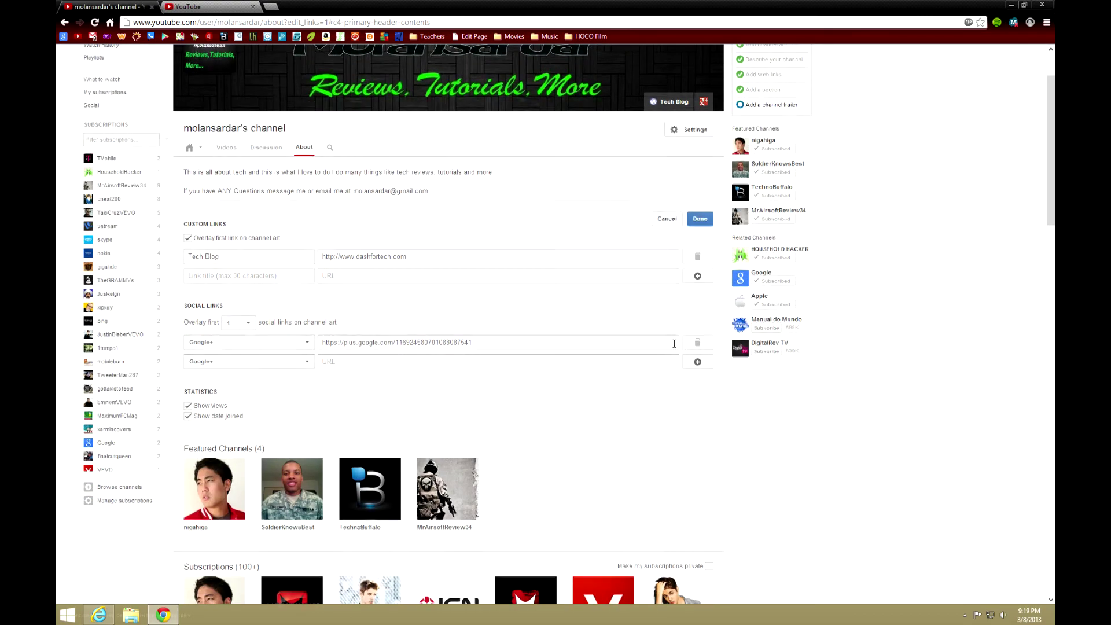
scroll(516, 394, down, 3)
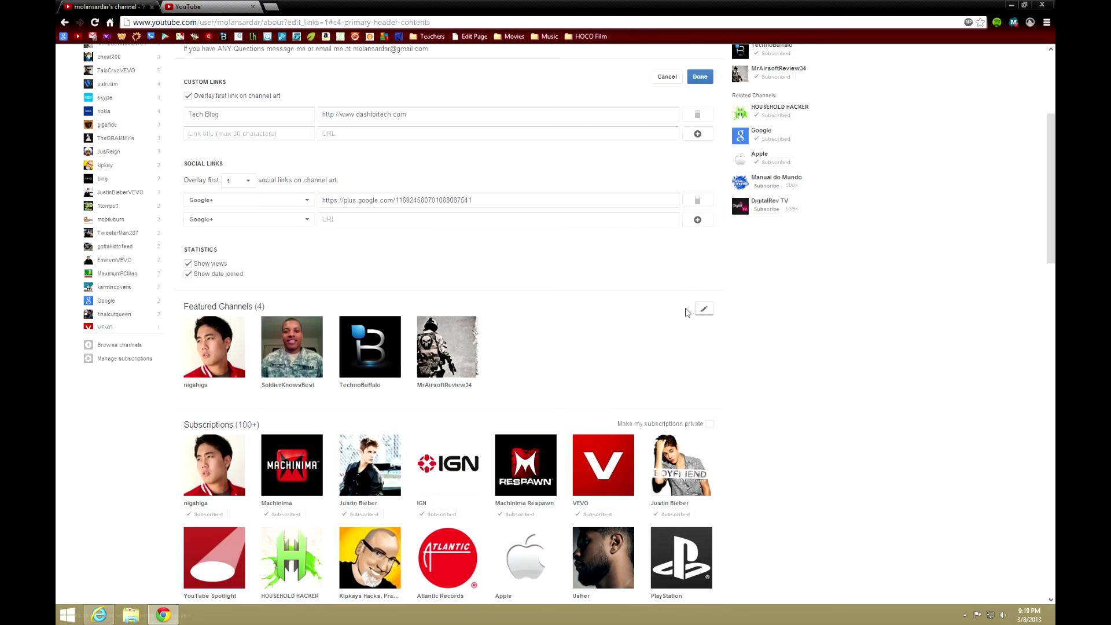
scroll(702, 310, down, 2)
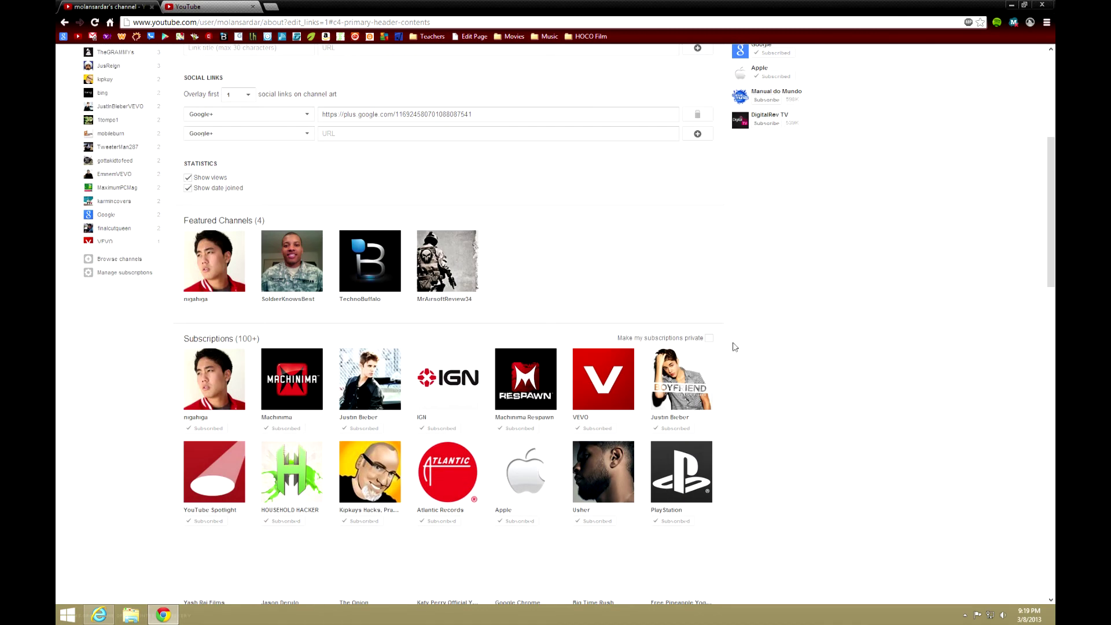
scroll(685, 345, down, 2)
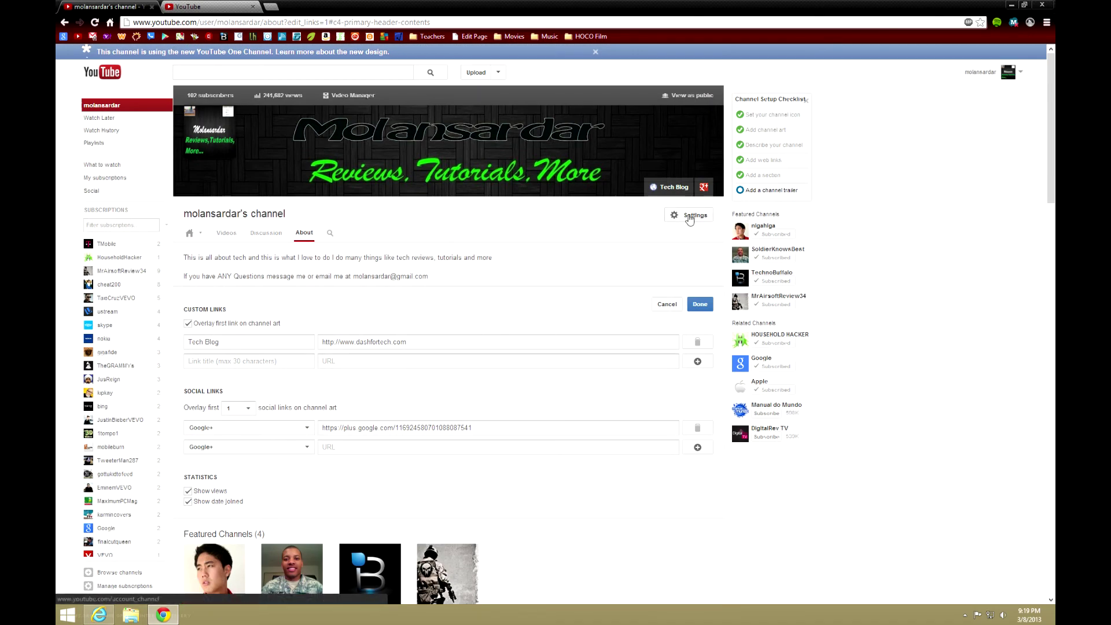
- Look over the Browse, Feed and Discussion channel settings and save them without changes
click(689, 218)
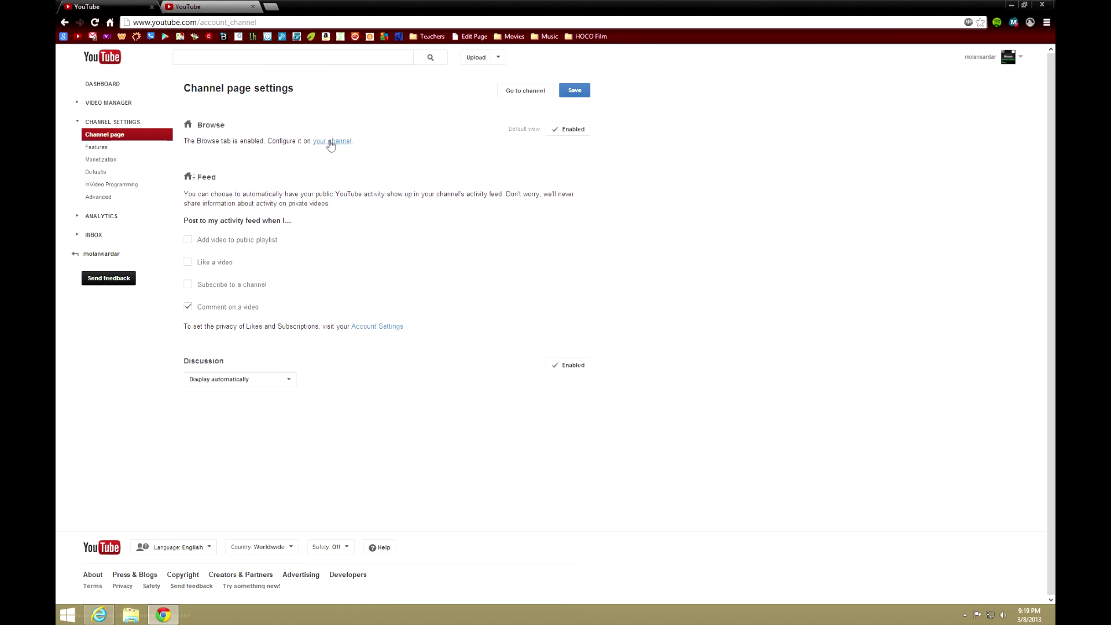
drag(185, 194, 237, 195)
click(321, 213)
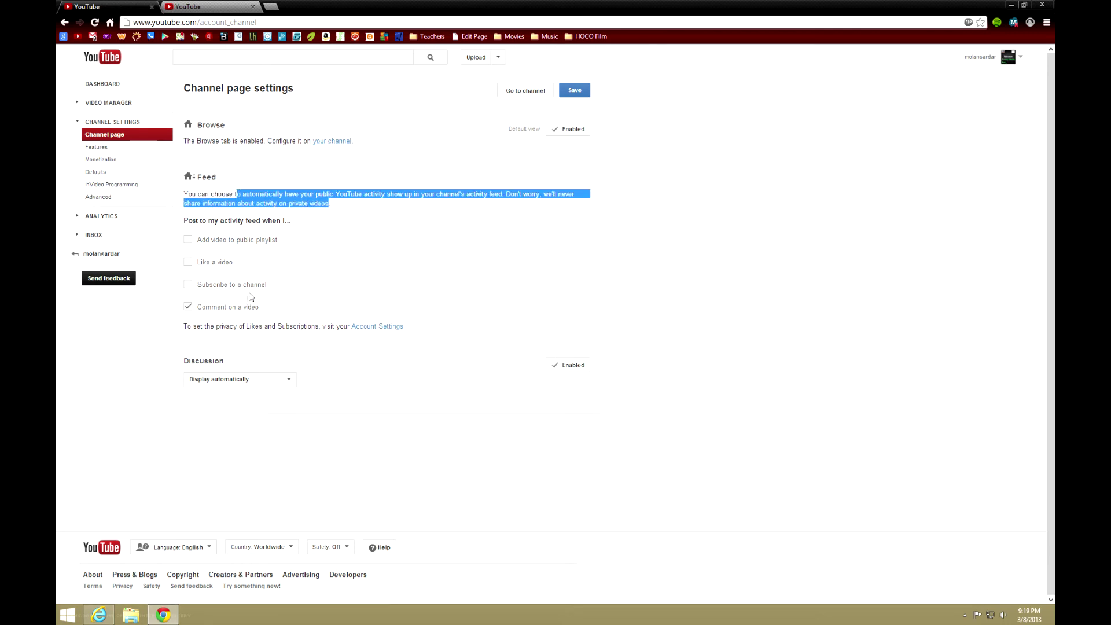
click(234, 382)
click(263, 370)
click(576, 93)
click(576, 93)
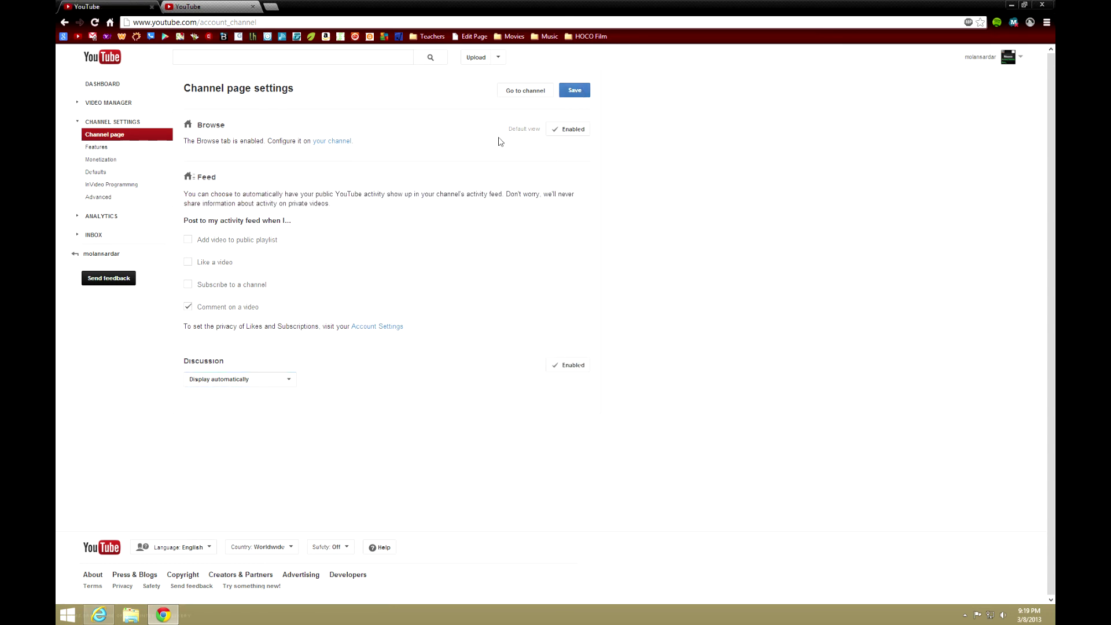
- Use Go to channel to get back to the channel home page
click(525, 92)
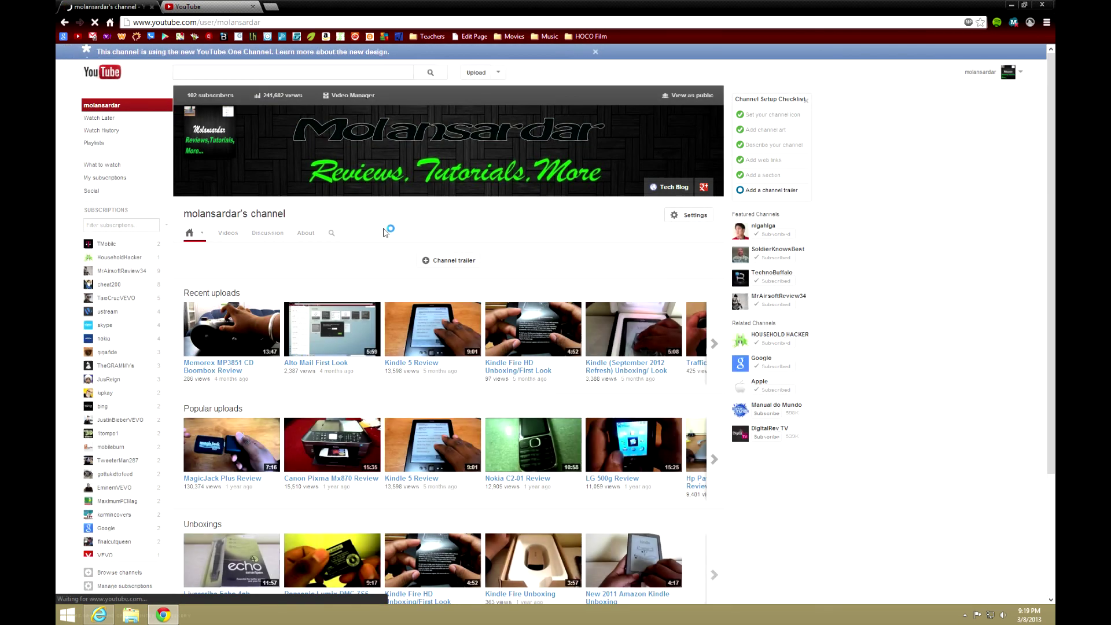